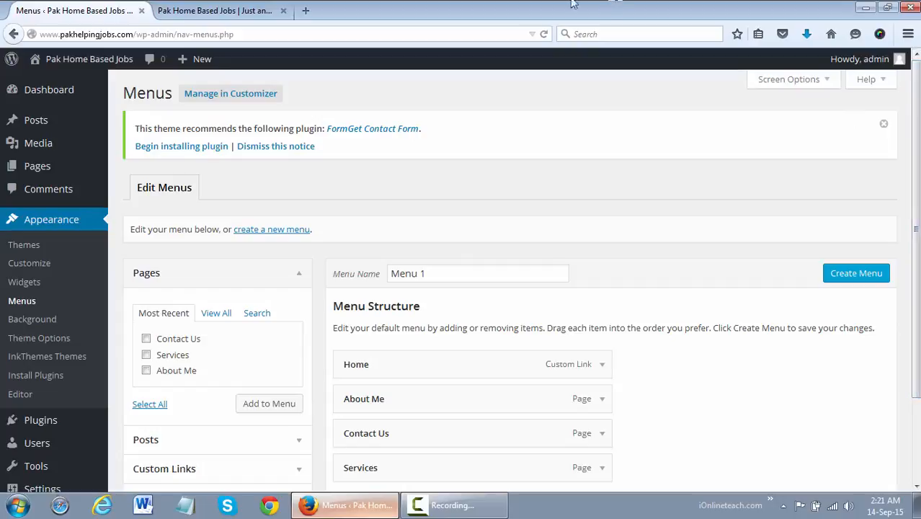
Step: View the site's front page, open onlineustaad.com in a new browser tab and look at its category navigation bar
left_click(229, 10)
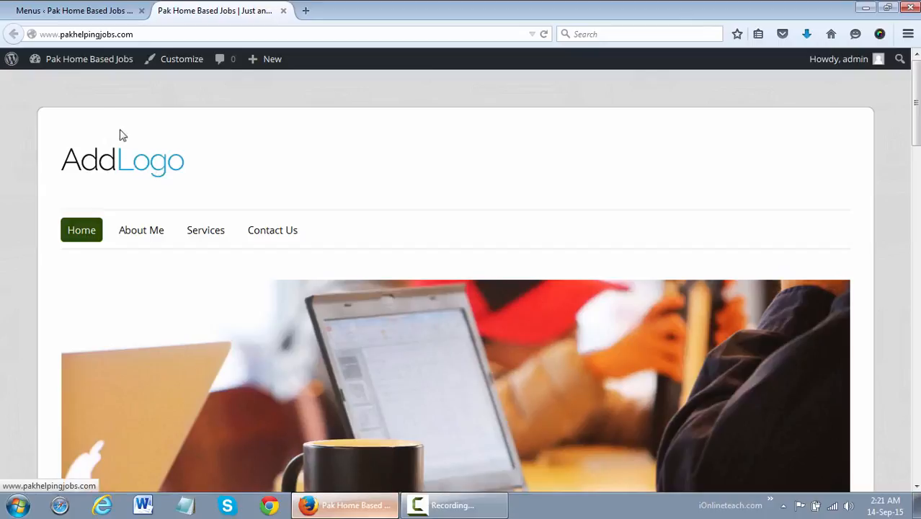
left_click(306, 12)
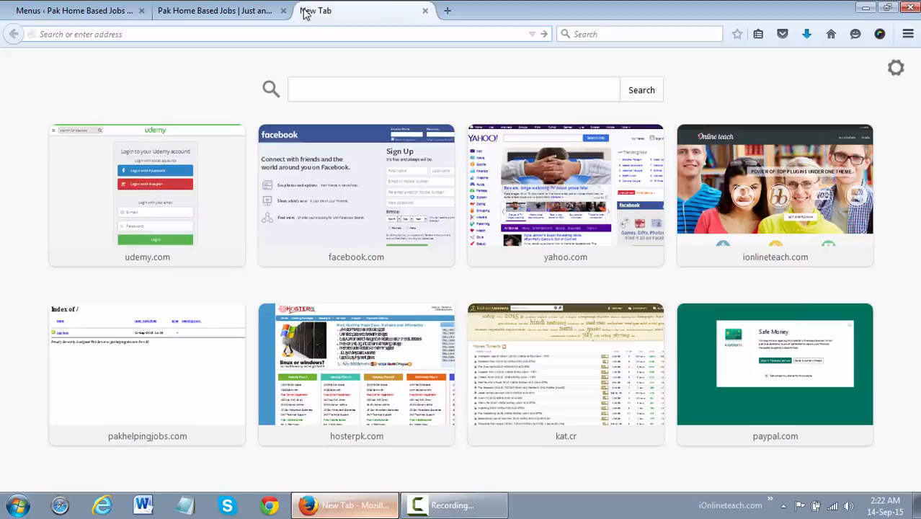
type("onl")
key("Return")
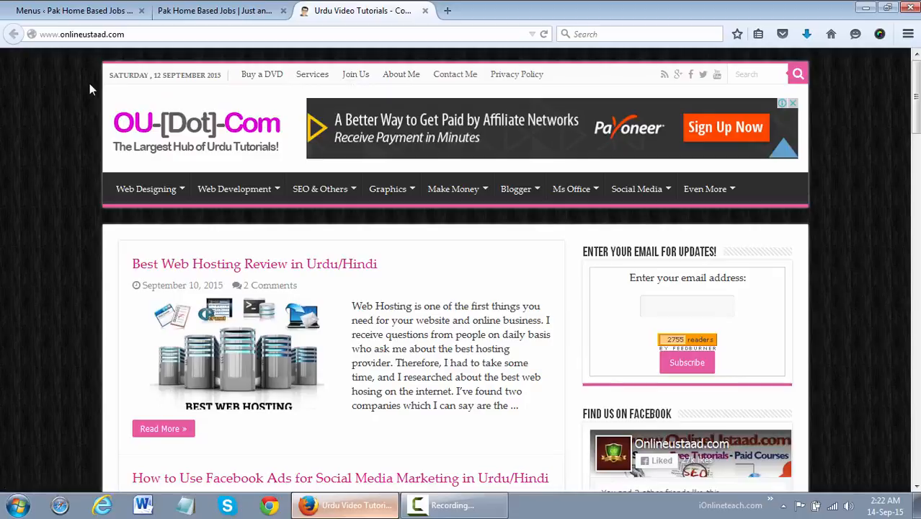
mouse_move(174, 192)
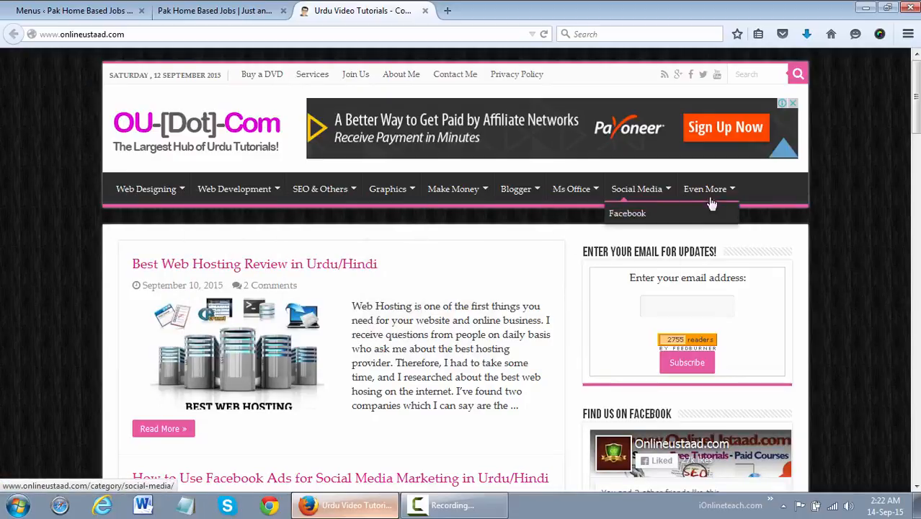
Step: Compare the Pak Home Based Jobs navigation with the category menus, top links and footer of onlineustaad.com
left_click(205, 9)
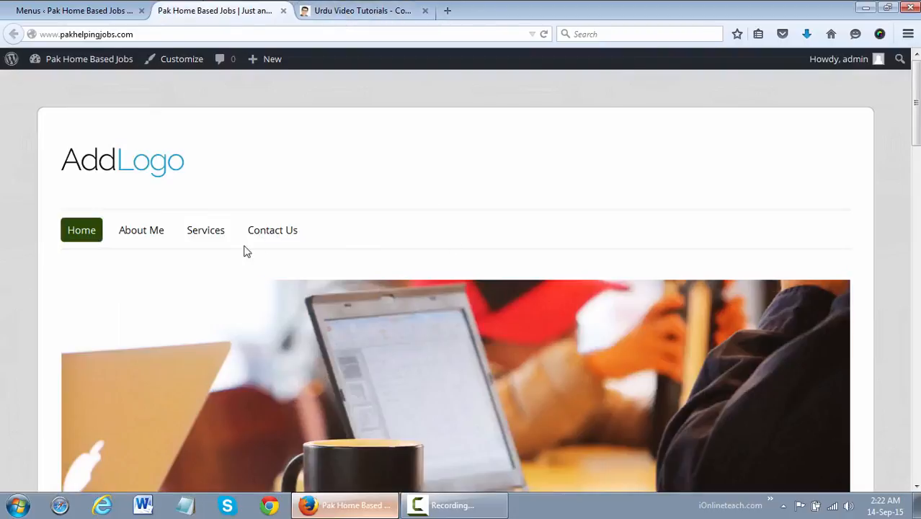
left_click(361, 10)
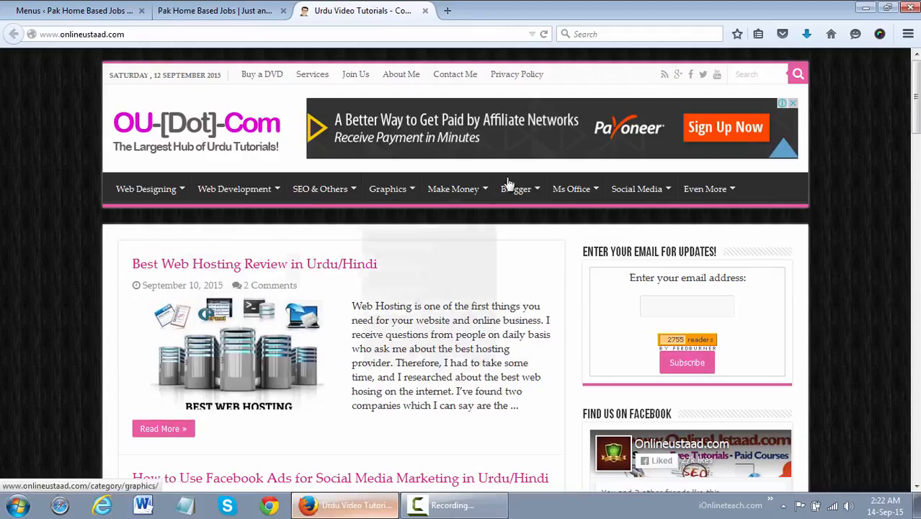
mouse_move(597, 189)
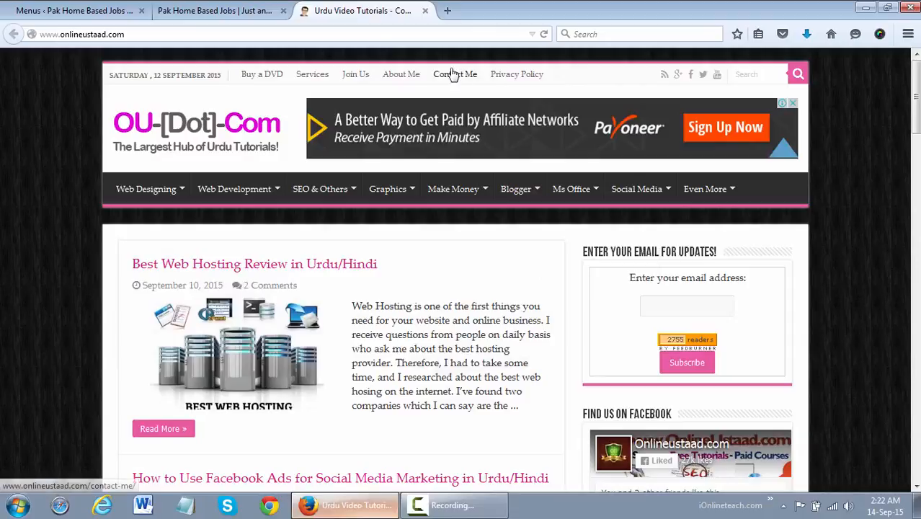
scroll(797, 110, "down", 1)
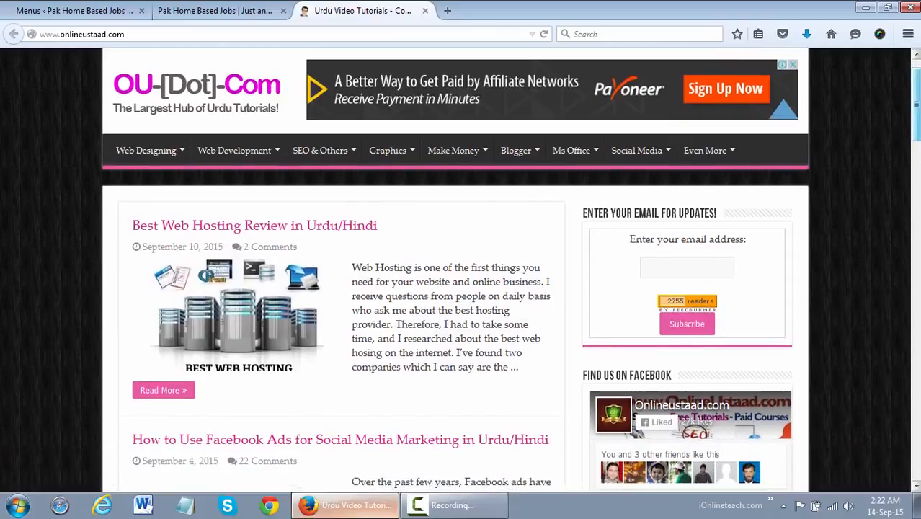
scroll(797, 110, "down", 15)
scroll(460, 271, "down", 10)
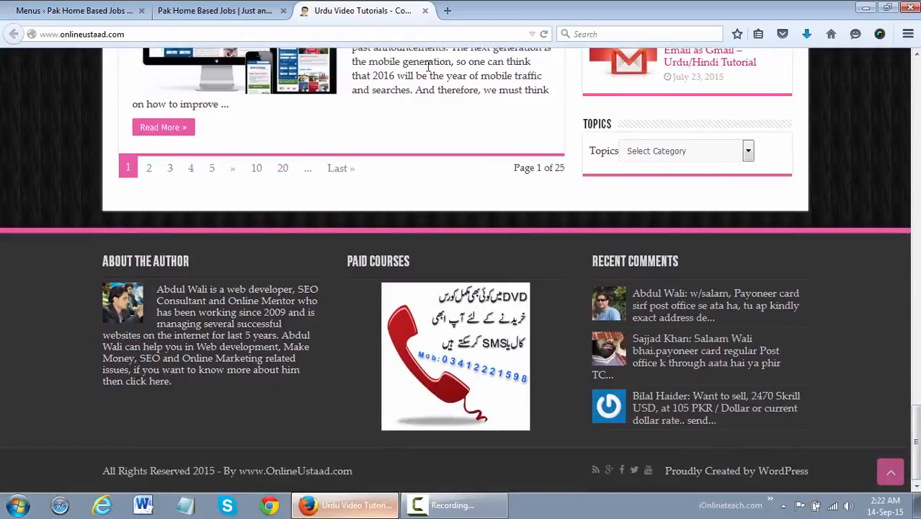
Step: Open udemy.com in a new browser tab and look over its category sidebar and footer links
left_click(447, 11)
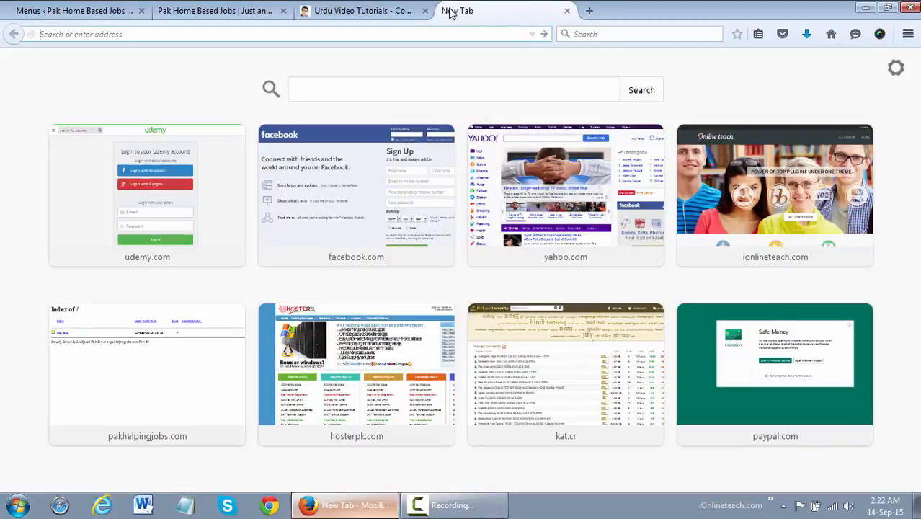
type("udemy.com/")
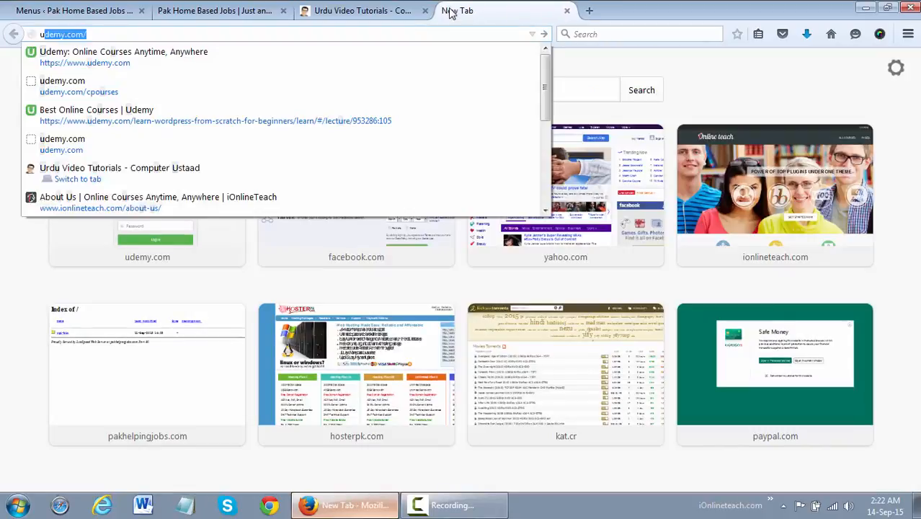
key("Return")
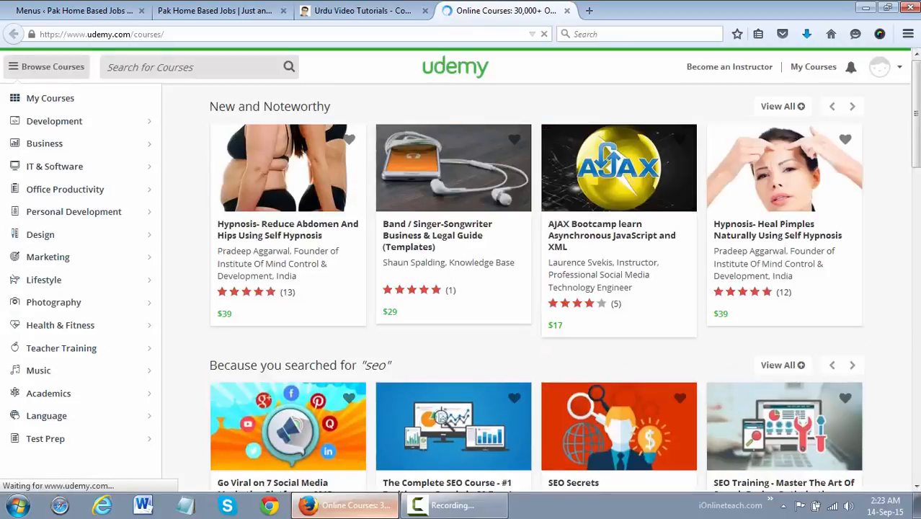
scroll(536, 267, "down", 10)
scroll(309, 467, "down", 7)
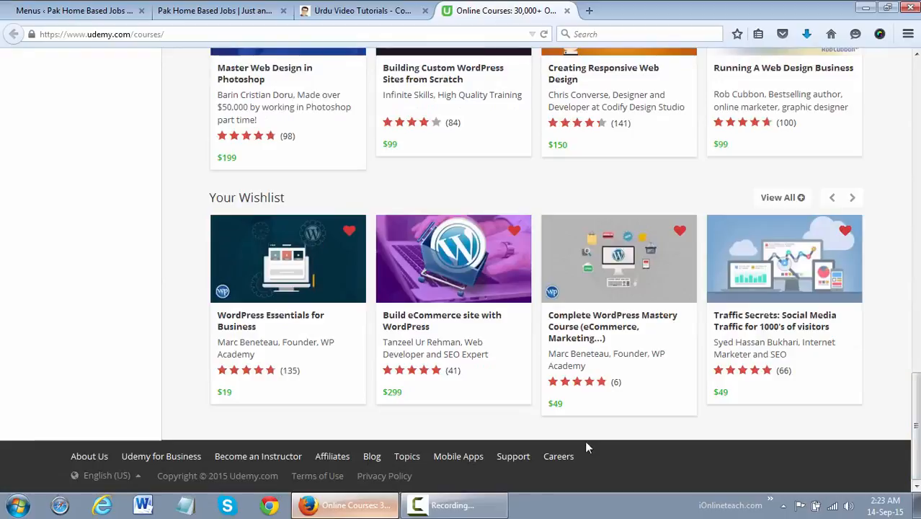
Step: Go back to onlineustaad.com to examine its drop-down navigation and top links, and return to the Udemy footer
key("ctrl+shift+Tab")
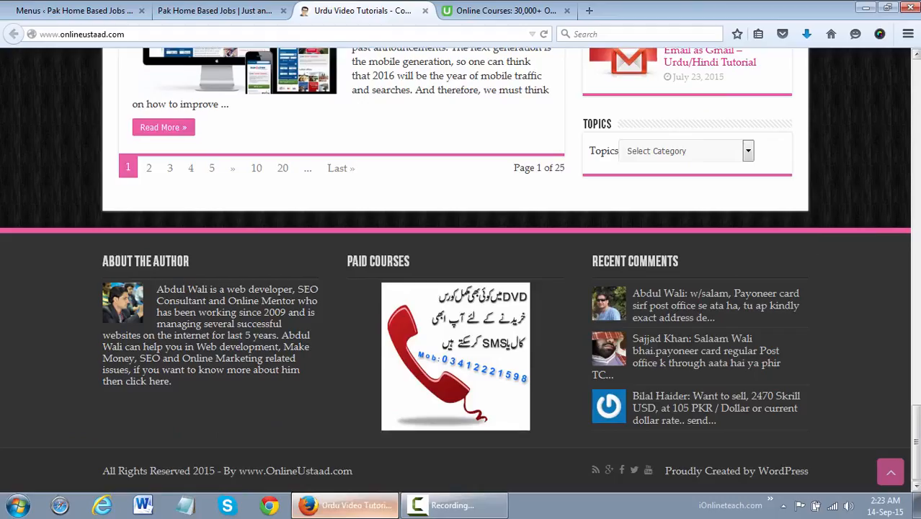
scroll(461, 274, "up", 10)
scroll(461, 274, "up", 5)
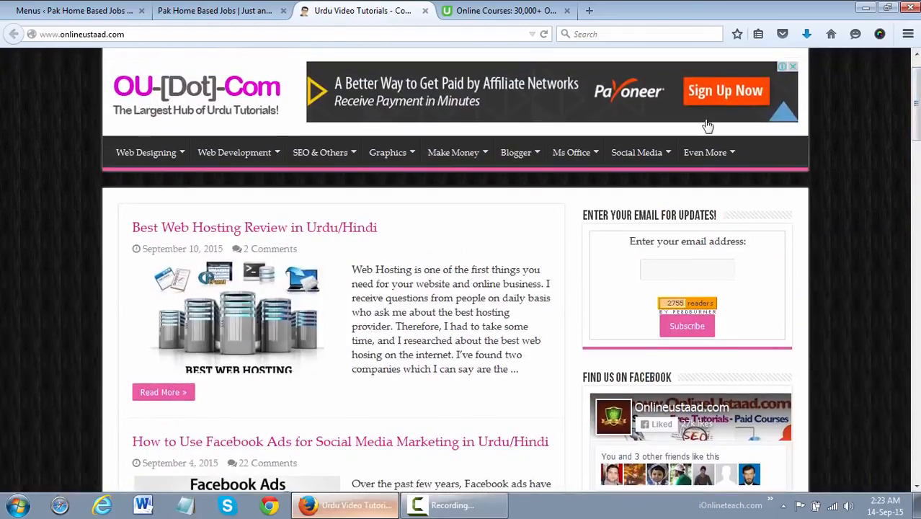
mouse_move(502, 155)
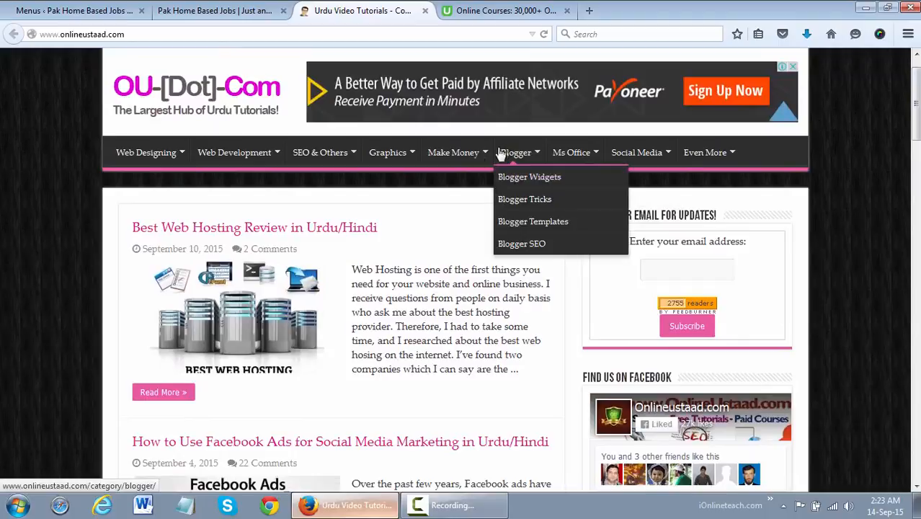
scroll(829, 74, "up", 1)
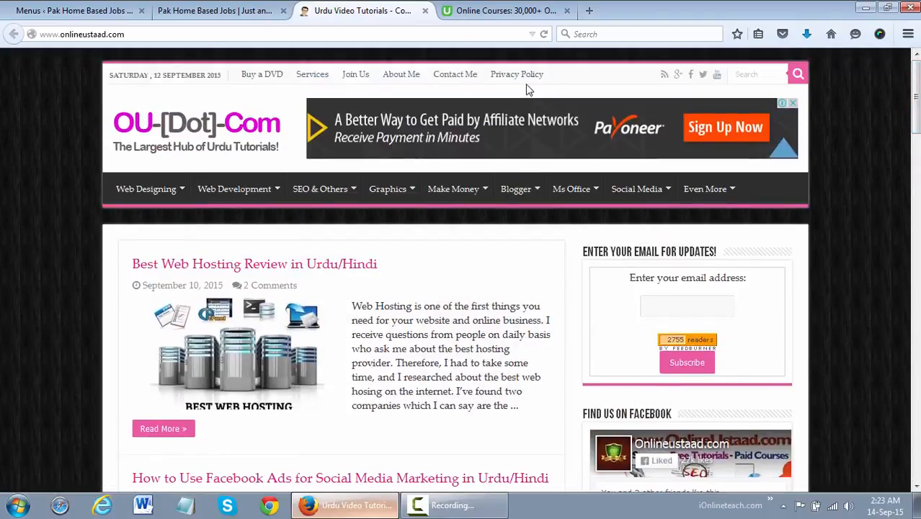
left_click(514, 10)
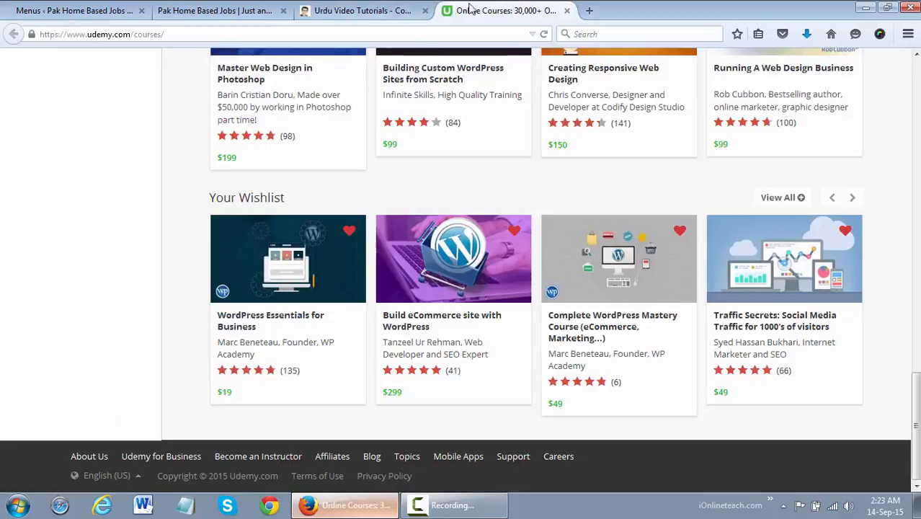
Step: Close the onlineustaad.com and Udemy tabs and look over the Pak Home Based Jobs home page down to its footer
left_click(348, 6)
left_click(425, 10)
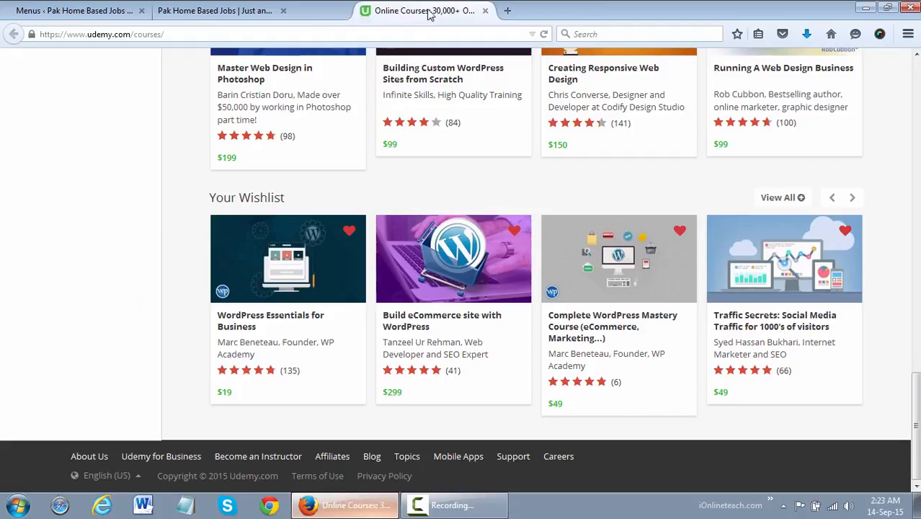
left_click(429, 11)
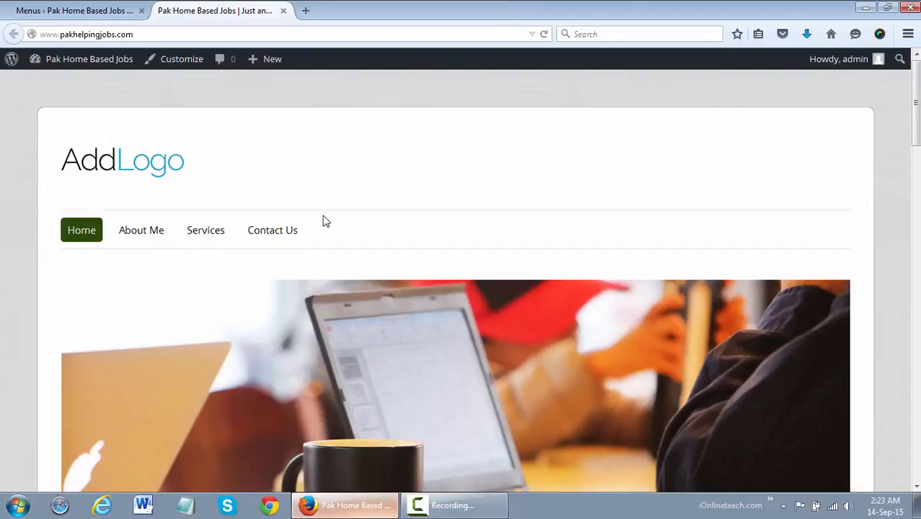
left_click_drag(916, 117, 916, 450)
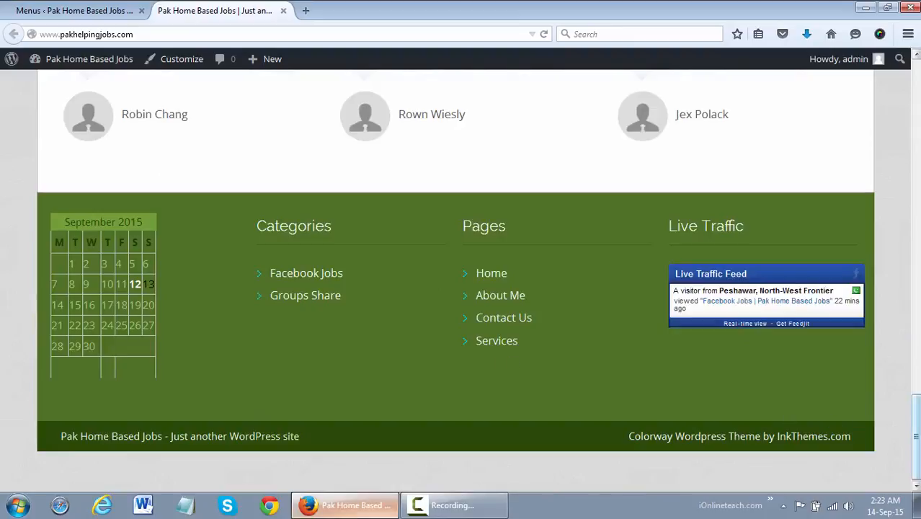
left_click_drag(916, 436, 916, 100)
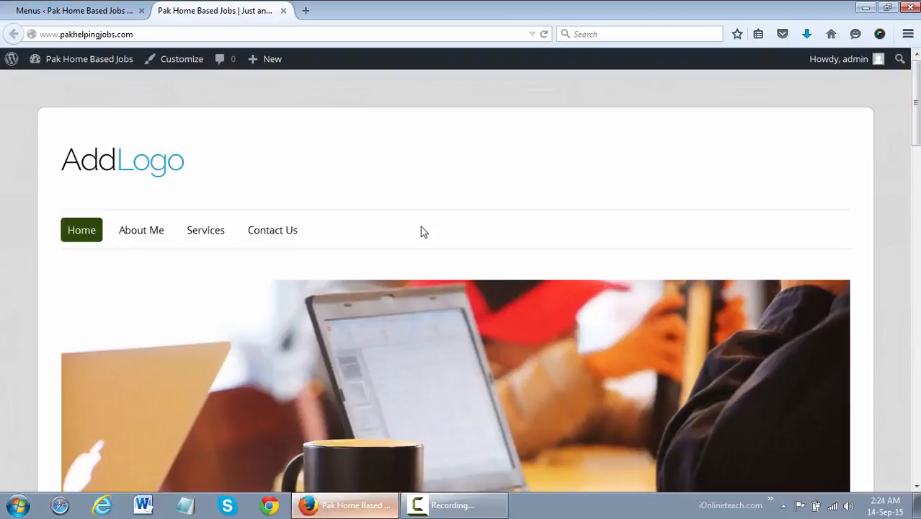
Step: Return to the WordPress Menus page and inspect the Pages, Posts, Custom Links and Categories item boxes, leaving them collapsed
left_click(116, 8)
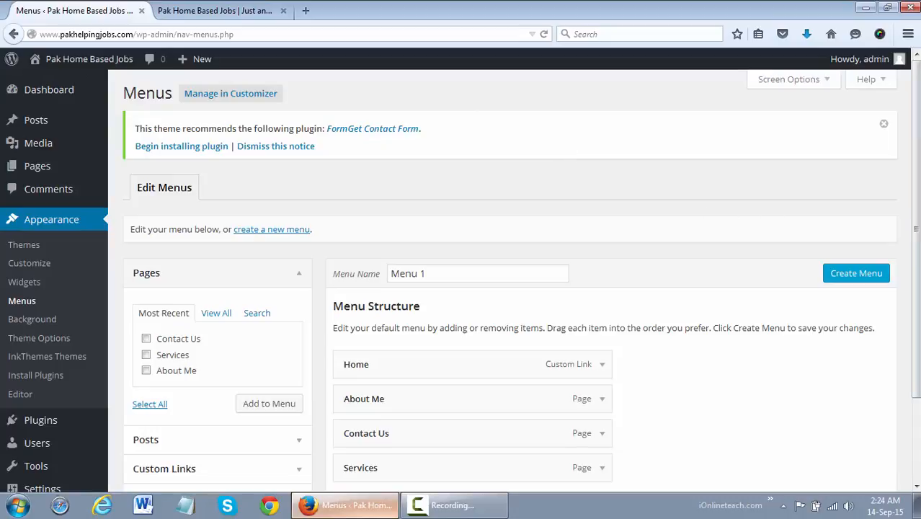
scroll(622, 177, "down", 3)
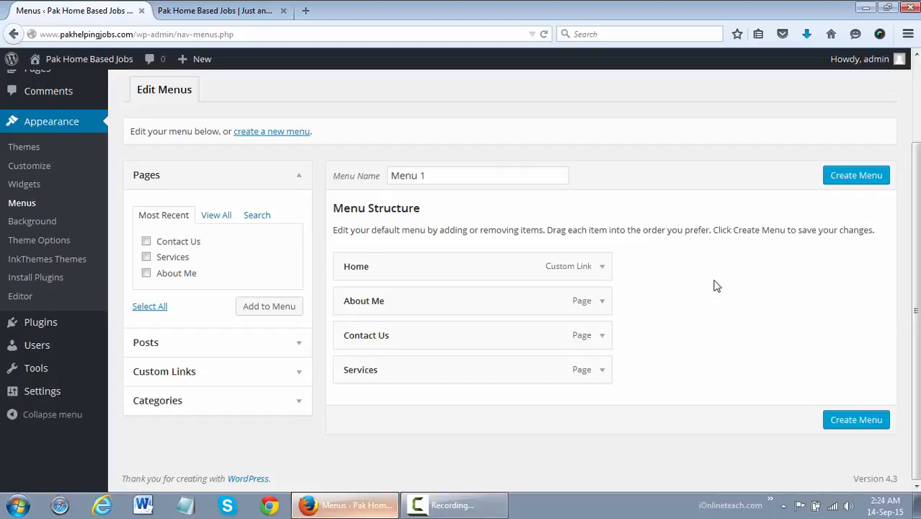
left_click(297, 181)
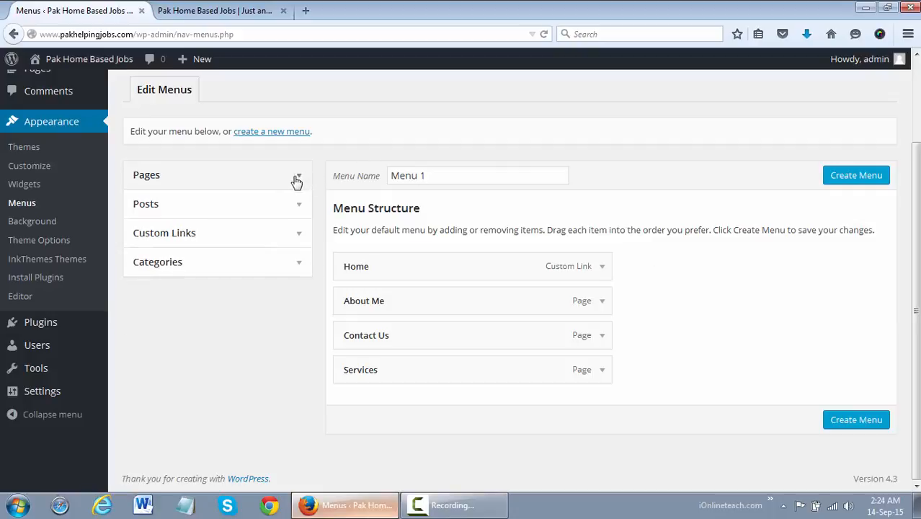
left_click(296, 205)
left_click(296, 209)
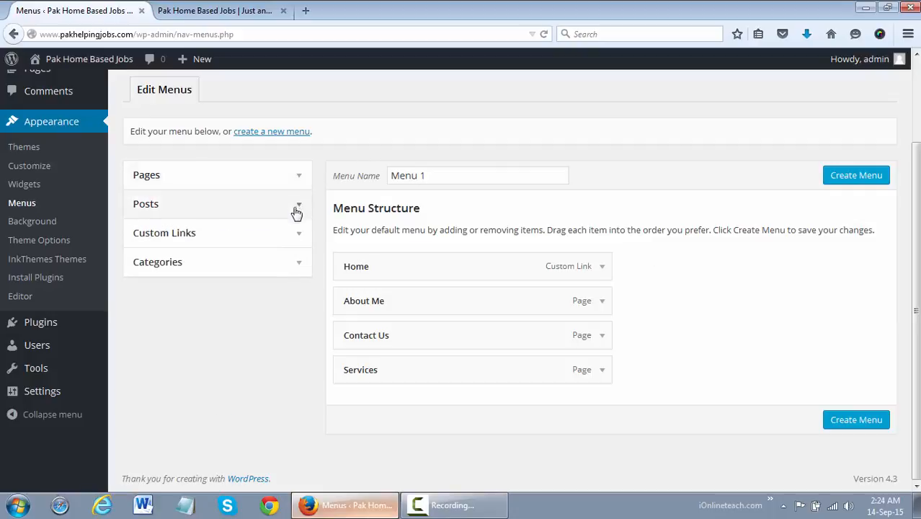
left_click(295, 235)
left_click(295, 237)
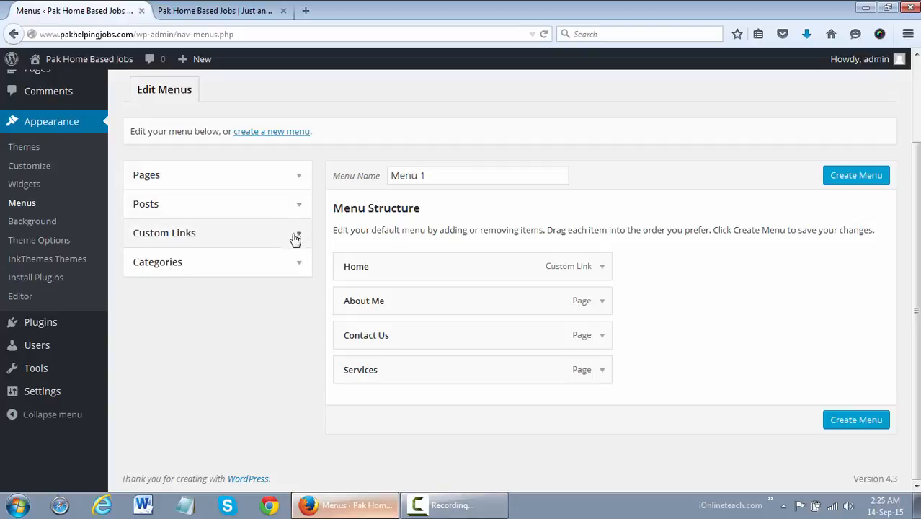
left_click(293, 263)
left_click(293, 263)
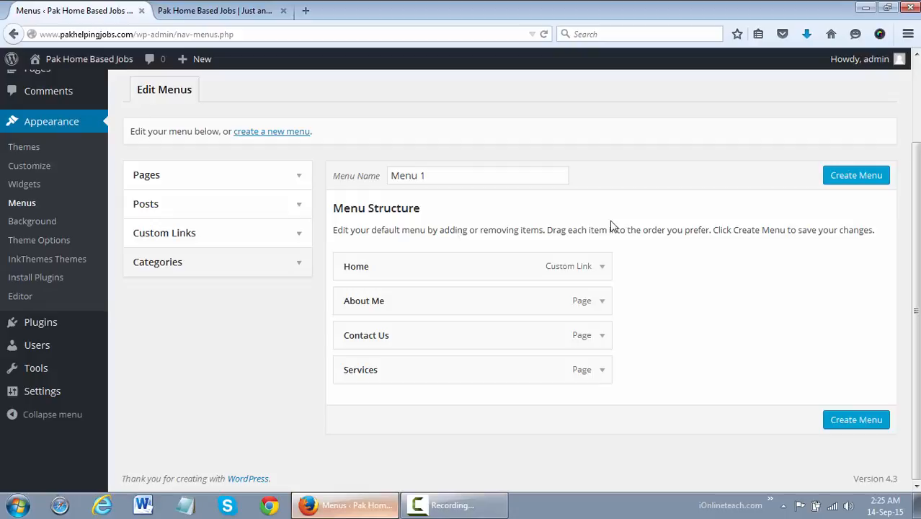
left_click_drag(463, 175, 379, 180)
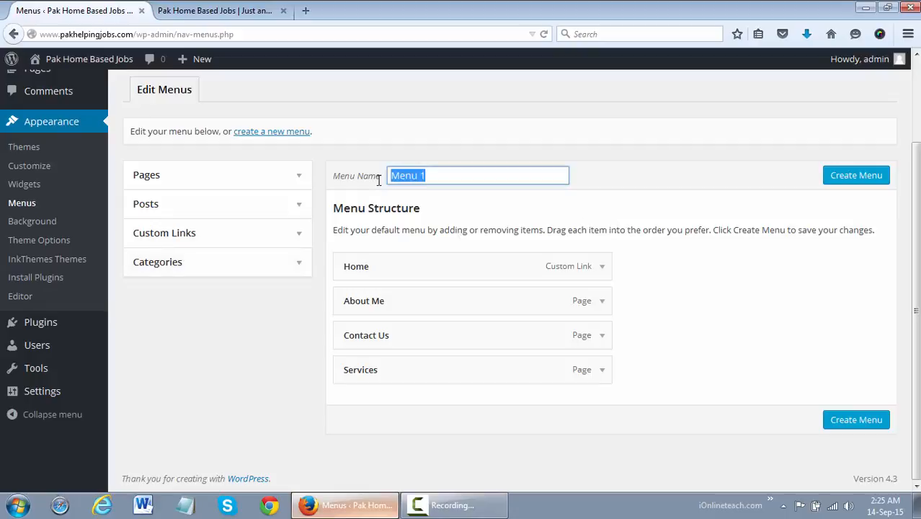
key("BackSpace")
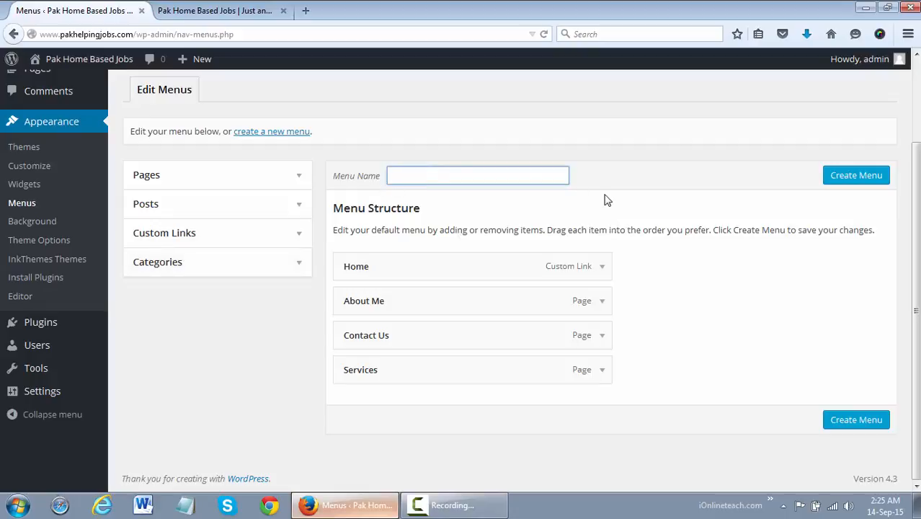
scroll(914, 310, "up", 1)
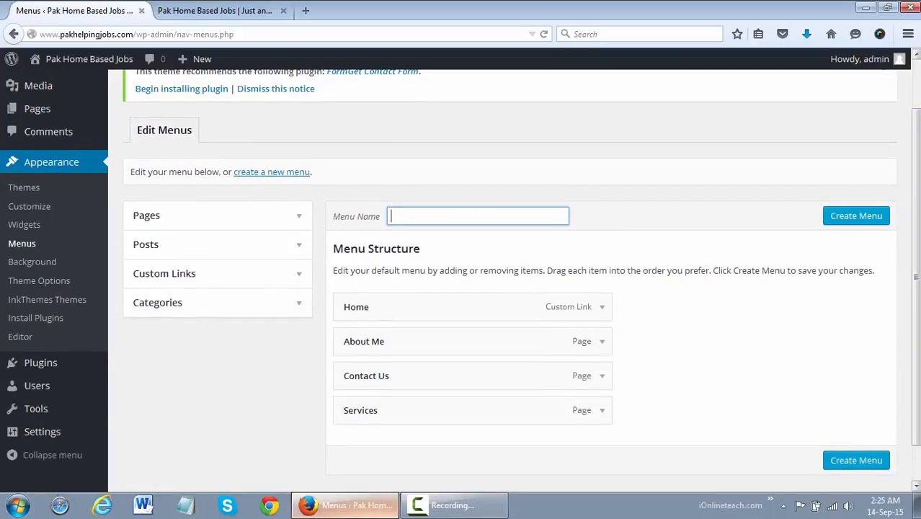
scroll(914, 289, "up", 1)
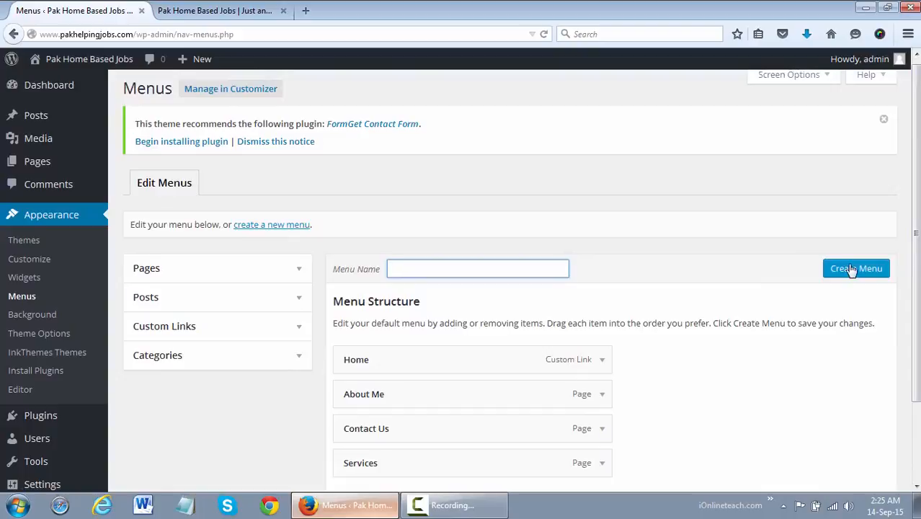
Step: Start a new menu, discarding the unsaved edits, and create it with the name MyMenu
left_click(280, 228)
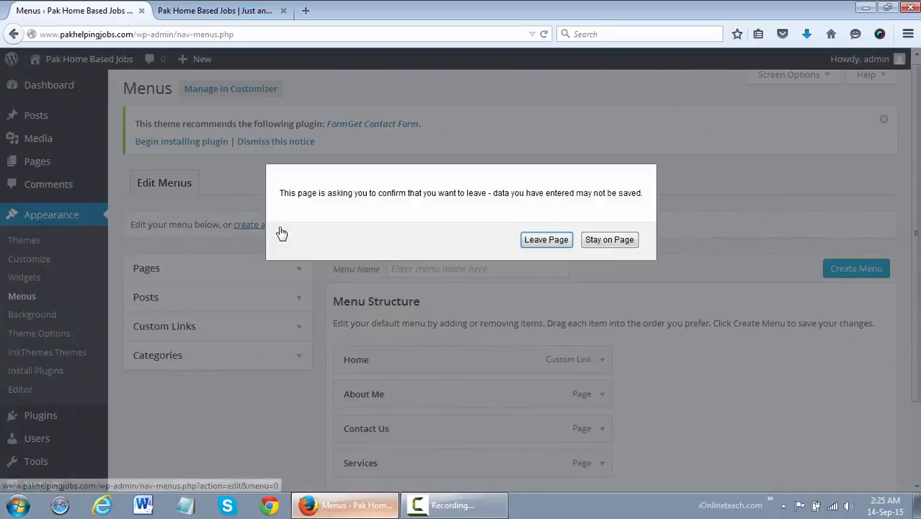
left_click(543, 239)
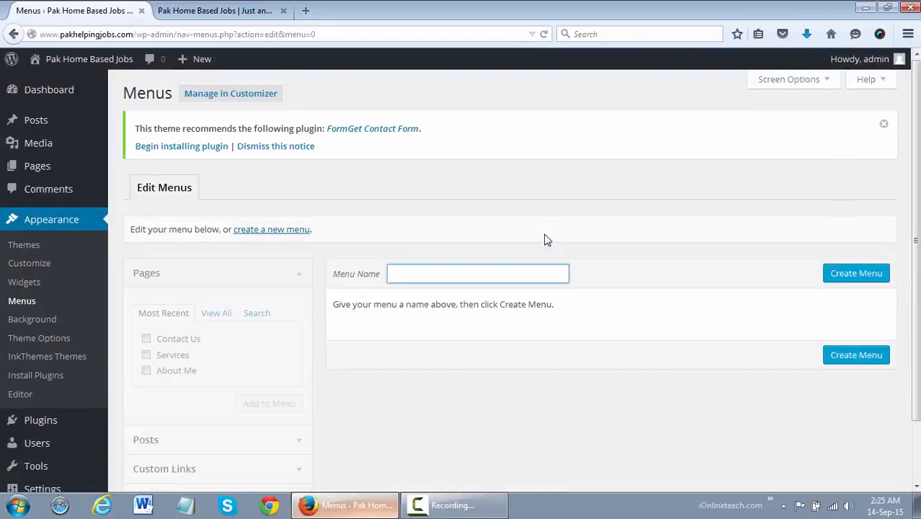
type("MyMenu")
left_click(843, 273)
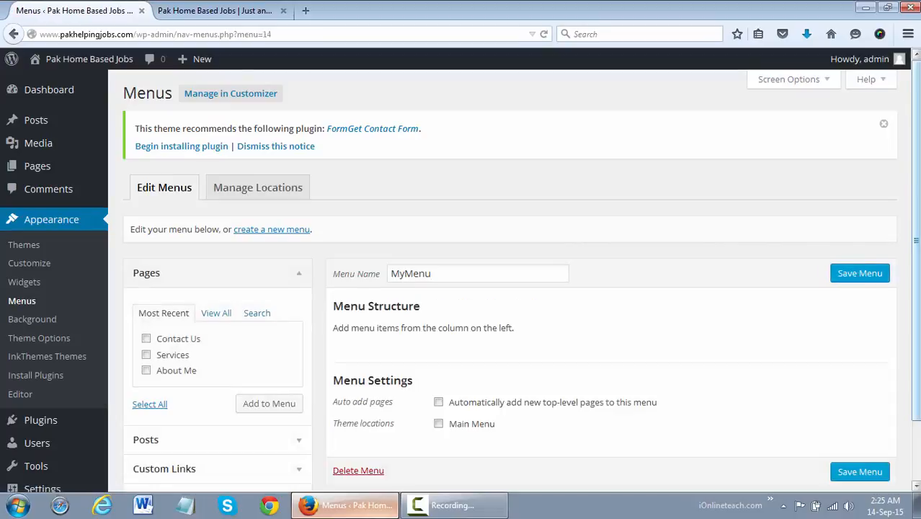
Step: Add the Contact Us, Services and About Me pages to MyMenu
scroll(504, 289, "down", 2)
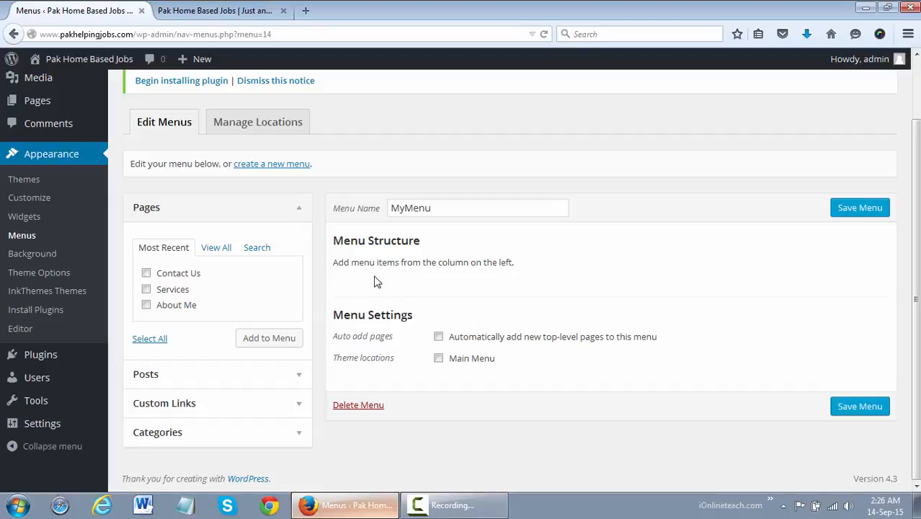
left_click(146, 273)
left_click(147, 290)
left_click(146, 306)
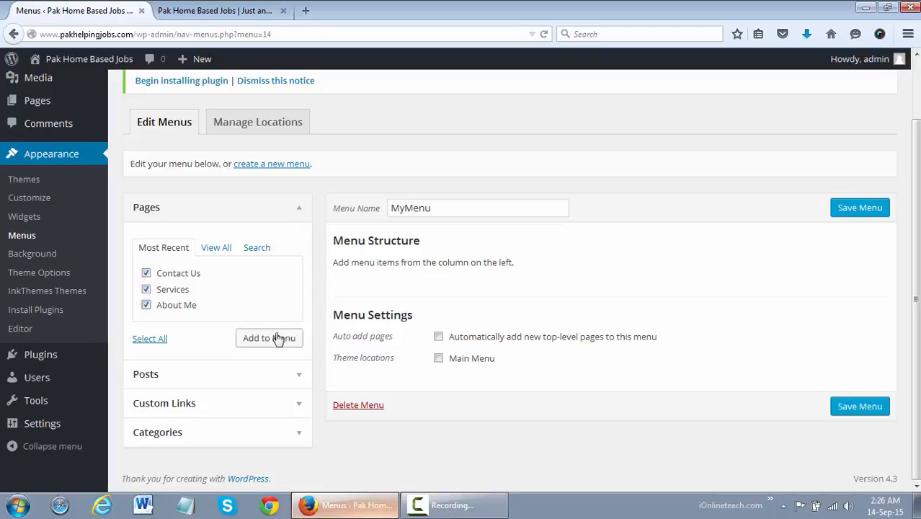
left_click(278, 337)
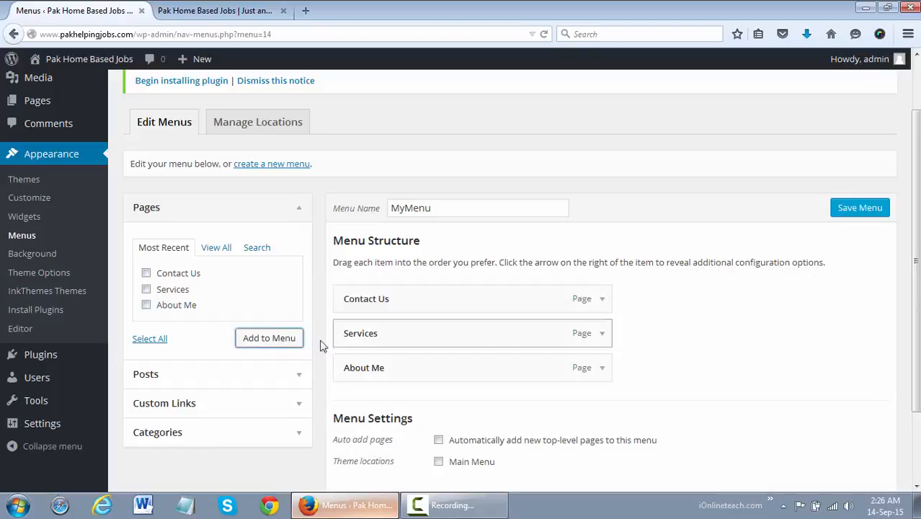
Step: Add the post The Online Home Based Jobs Platform to MyMenu
left_click(232, 377)
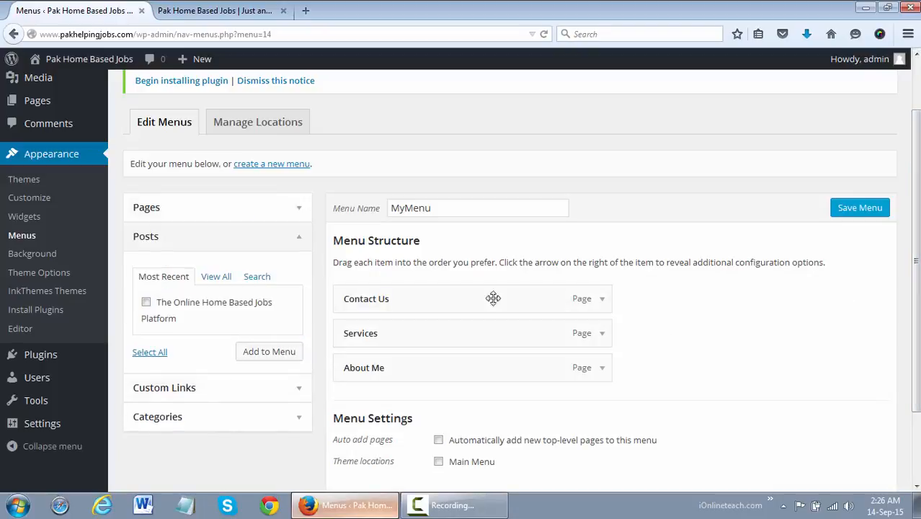
left_click(214, 305)
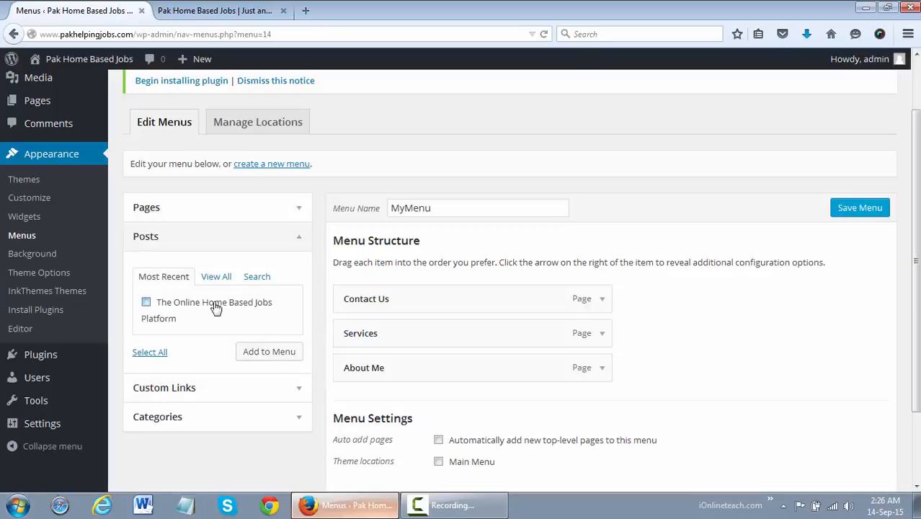
left_click(261, 350)
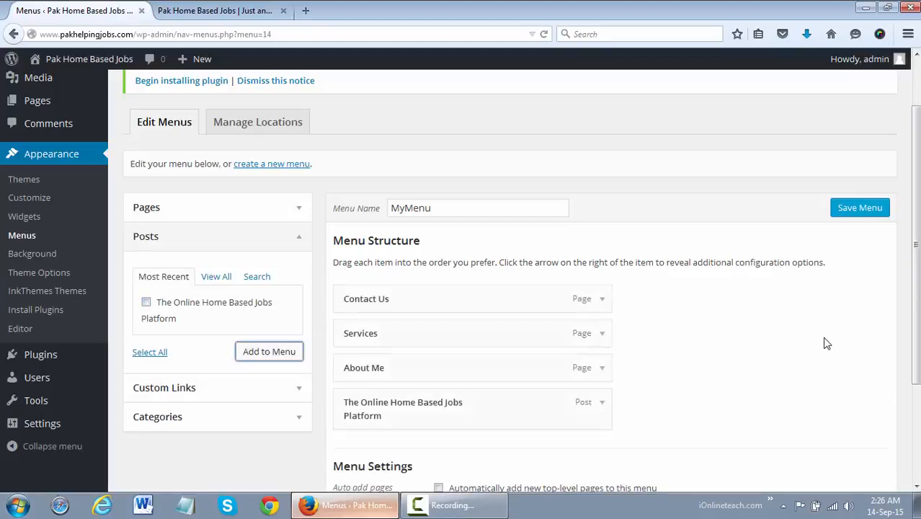
left_click(300, 242)
left_click(285, 274)
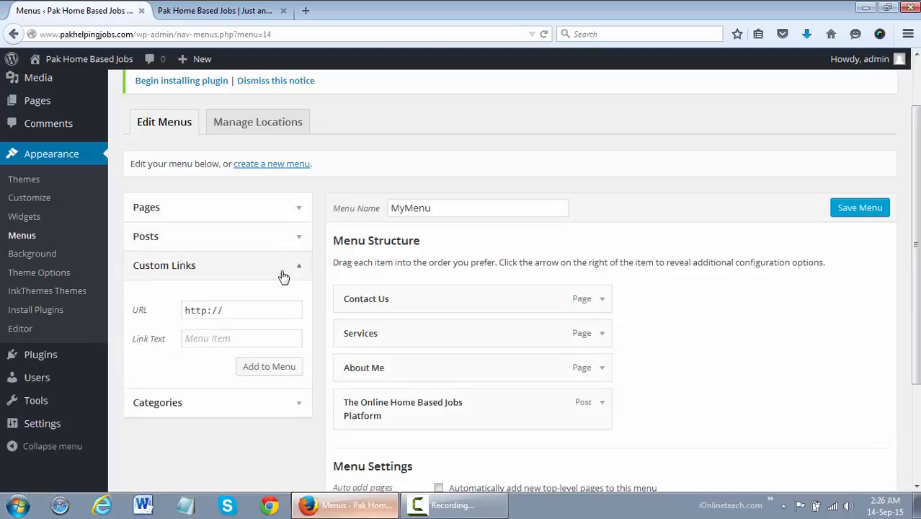
left_click(284, 277)
left_click(284, 277)
left_click(259, 306)
left_click(209, 9)
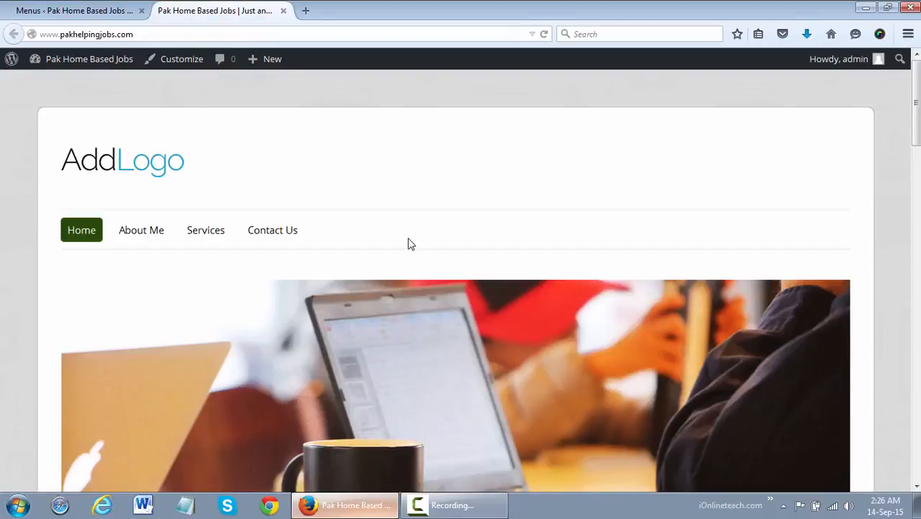
left_click(306, 10)
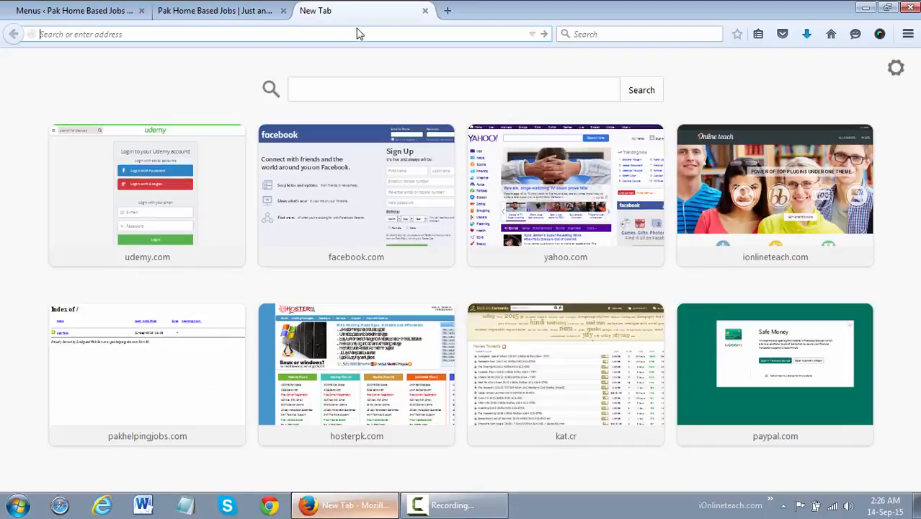
left_click(82, 10)
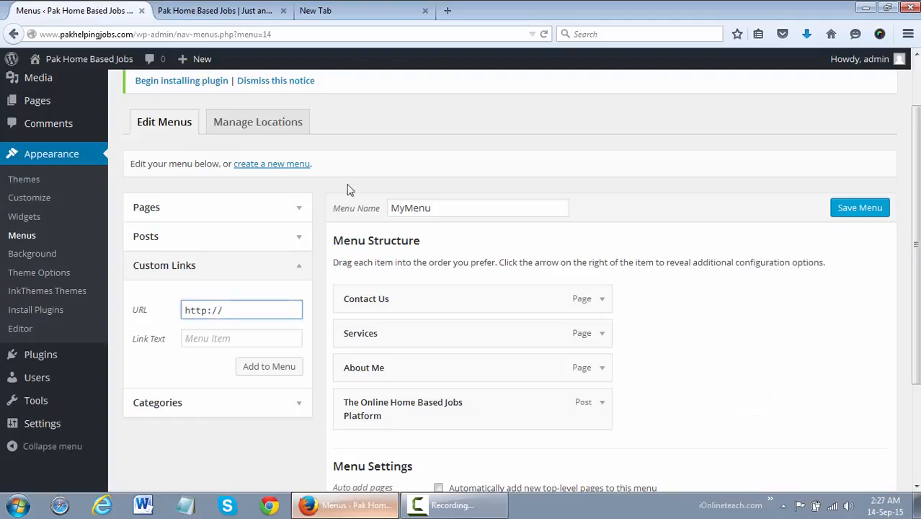
type("www.google.com")
left_click(244, 337)
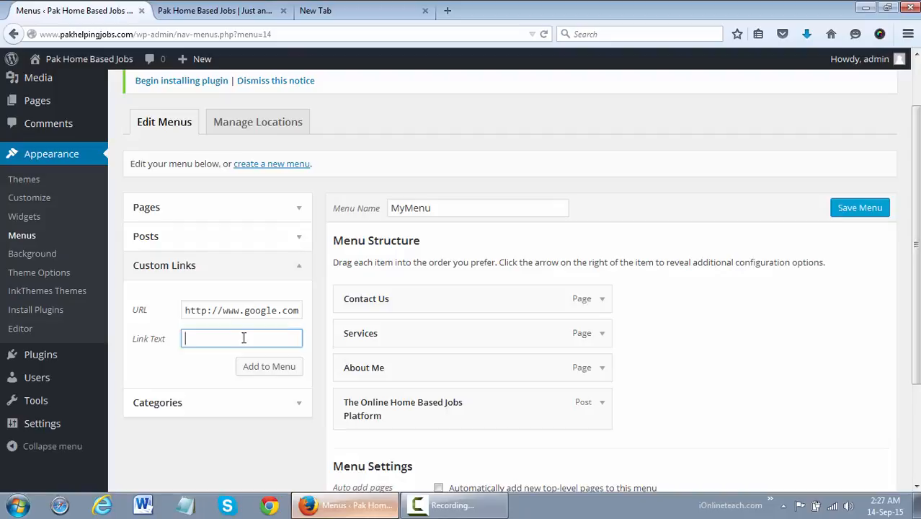
type("G")
key("BackSpace")
type("Google")
left_click(267, 369)
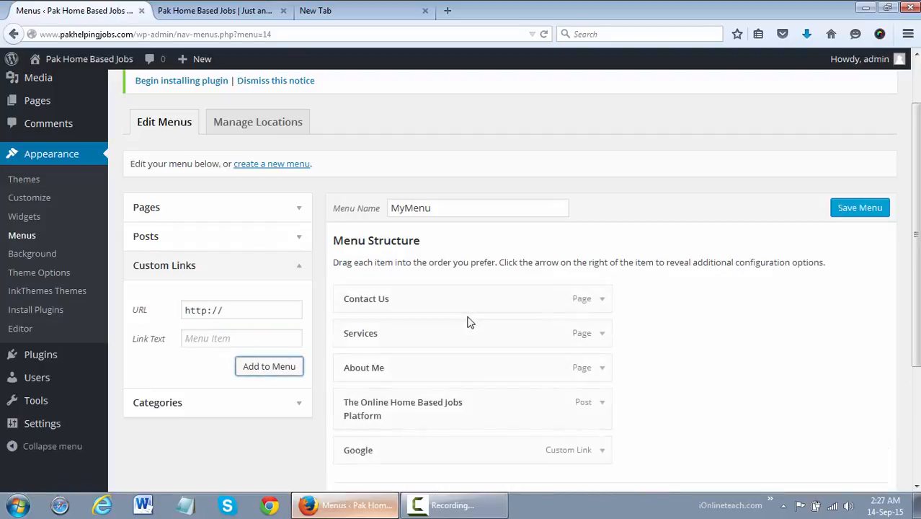
Step: Add the Facebook Jobs, SMS Marketing jobs and Twitter Jobs categories to MyMenu from the full category list
left_click(291, 269)
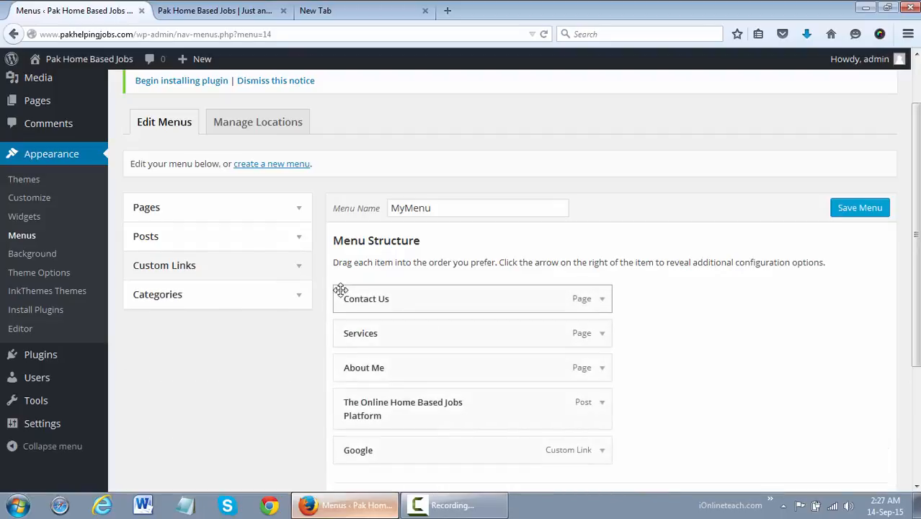
left_click(299, 300)
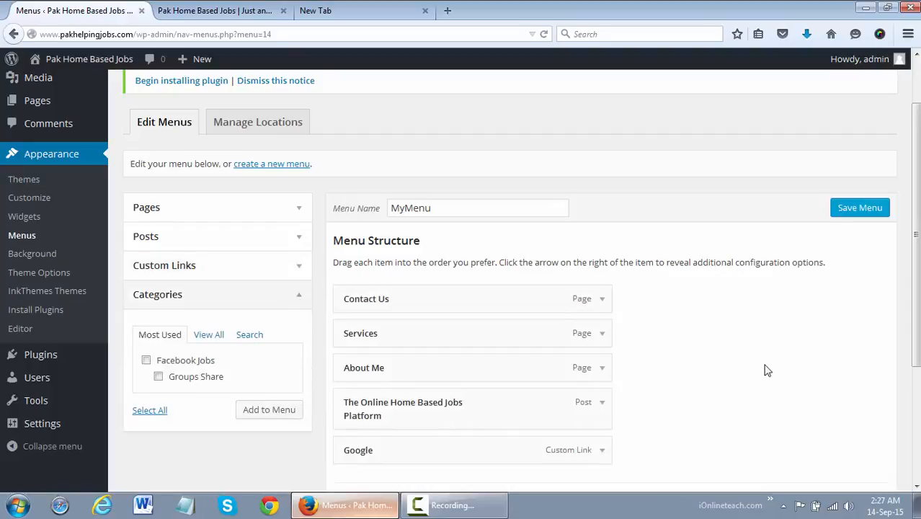
left_click(215, 337)
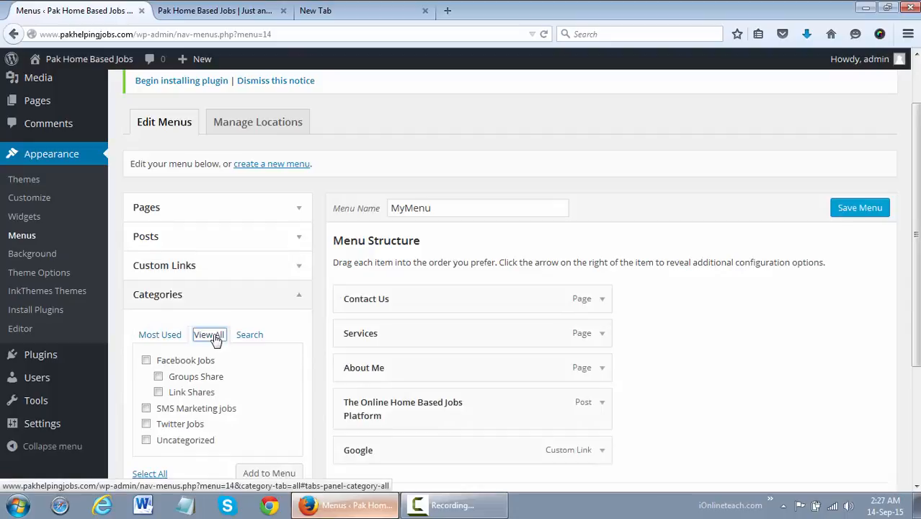
left_click(167, 337)
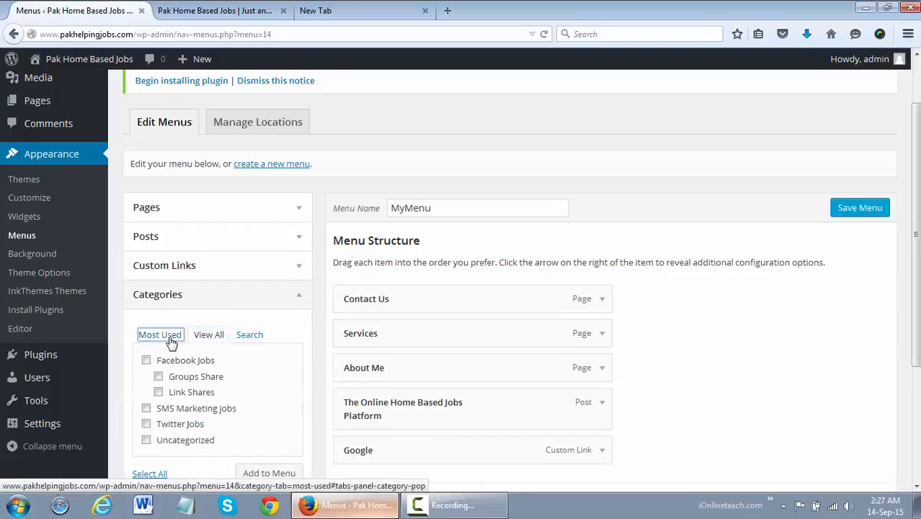
left_click(261, 336)
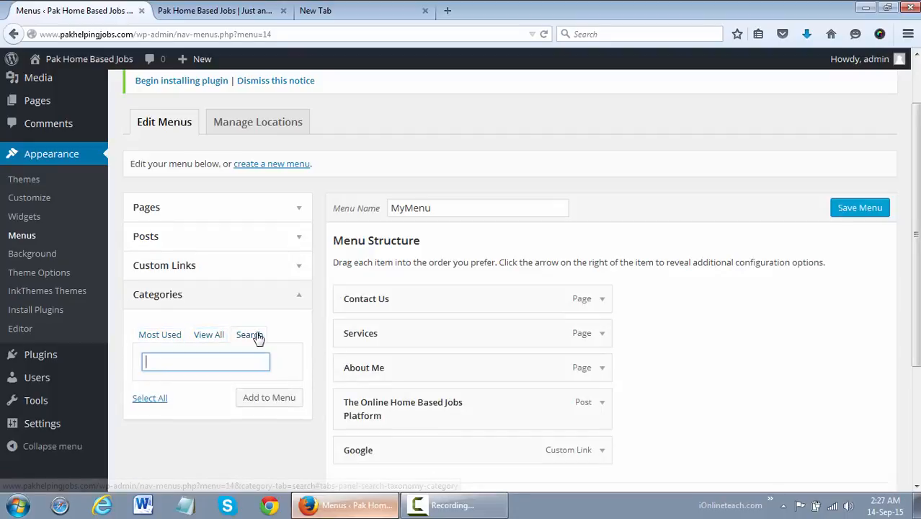
left_click(216, 338)
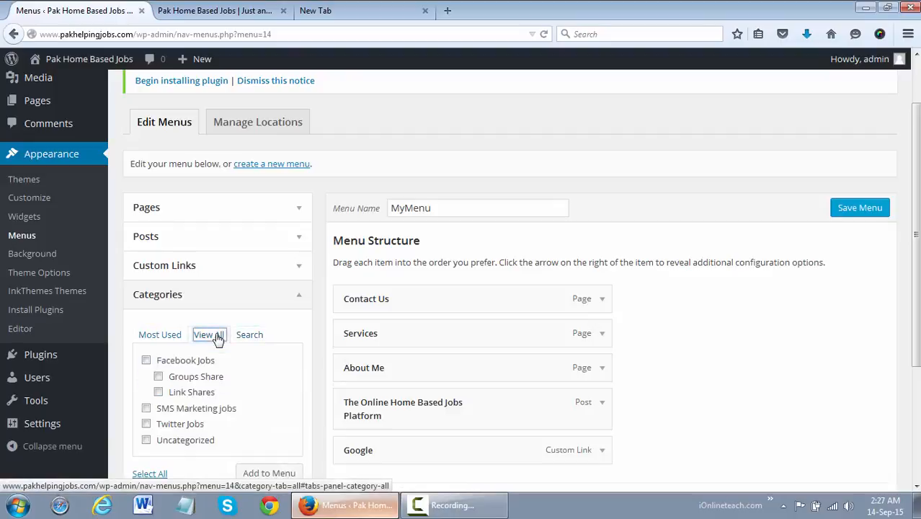
left_click(147, 360)
left_click(146, 408)
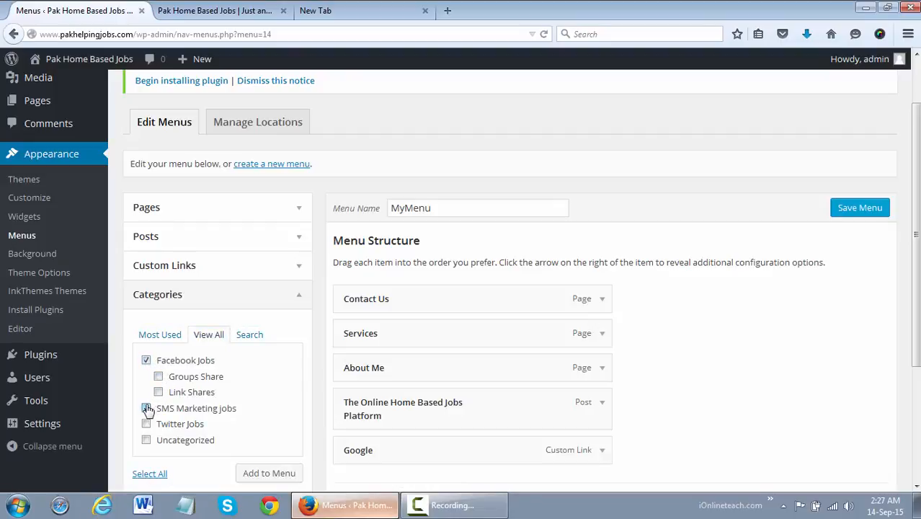
left_click(146, 424)
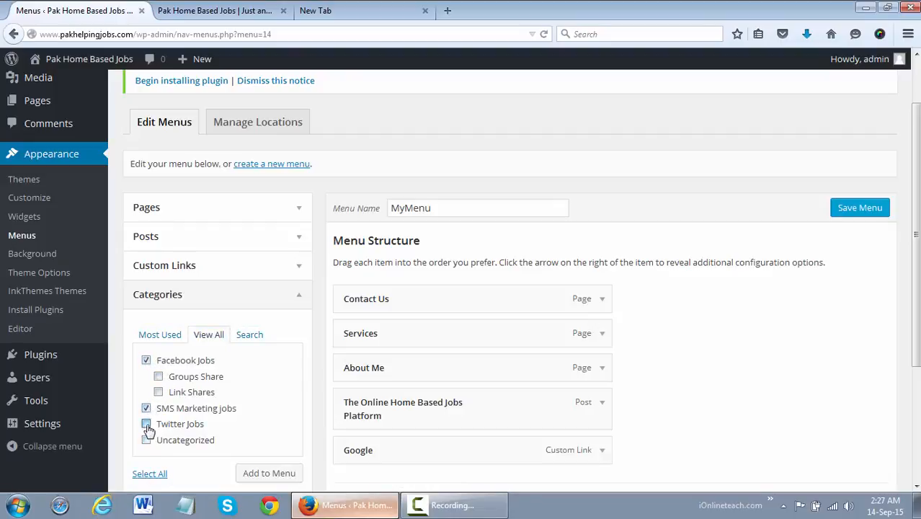
left_click(270, 473)
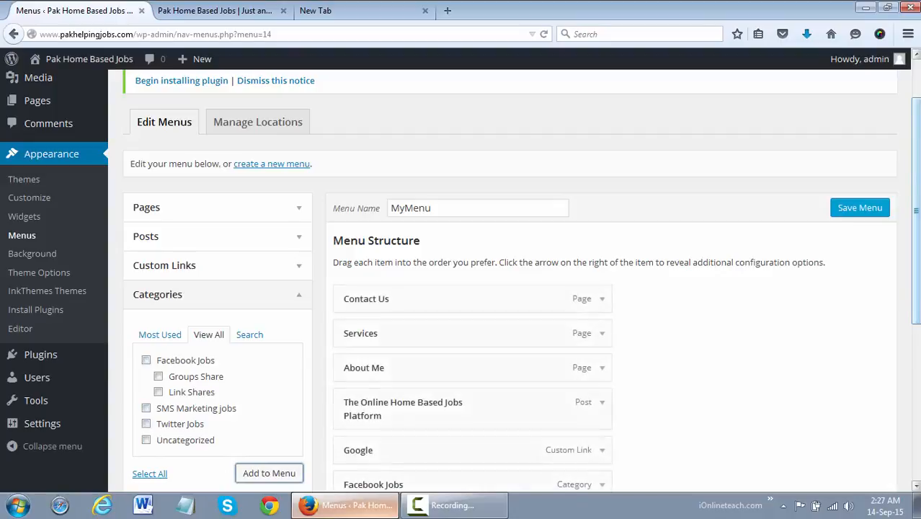
Step: Review the items in the menu structure and save MyMenu
scroll(877, 380, "down", 2)
mouse_move(917, 265)
left_mouse_down()
mouse_move(916, 283)
mouse_move(915, 254)
left_mouse_up()
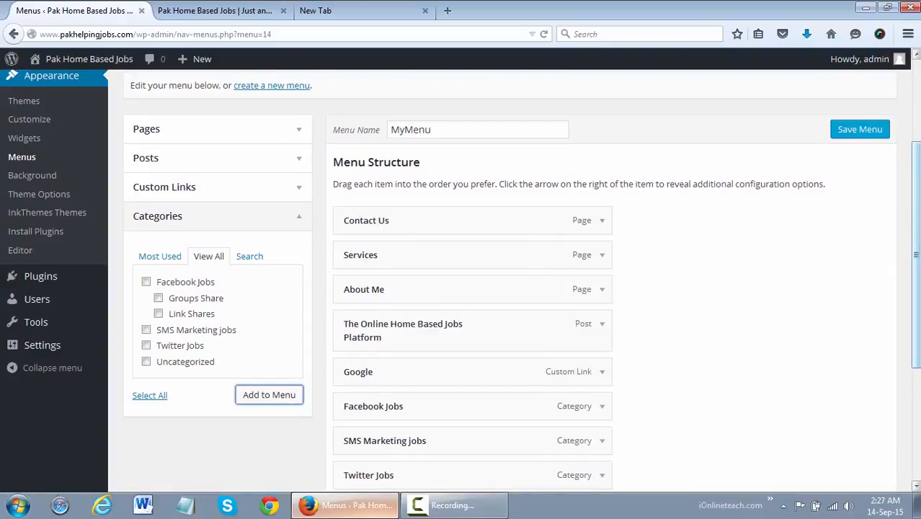
left_click_drag(916, 254, 916, 223)
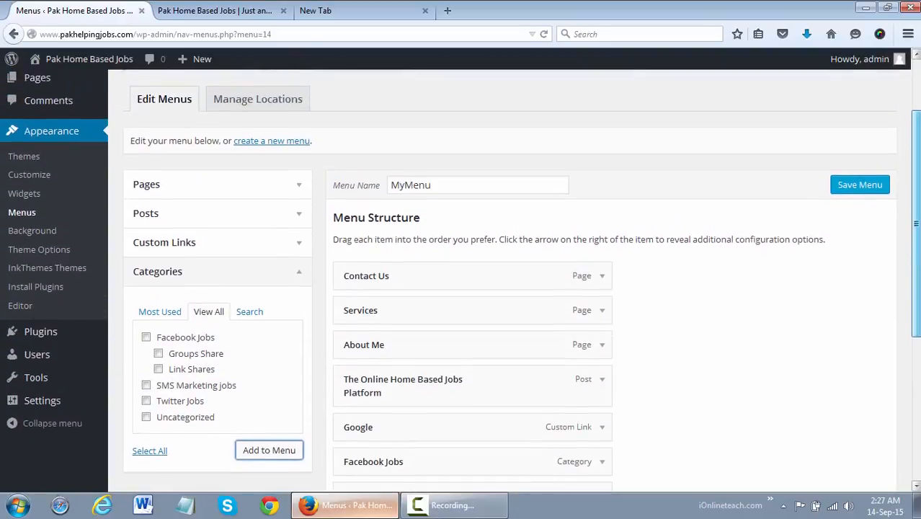
left_click(864, 190)
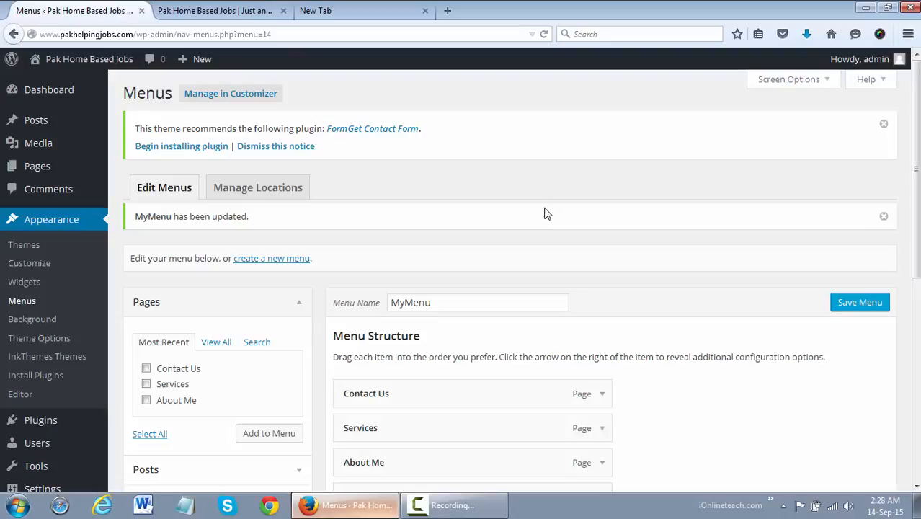
Step: Assign MyMenu to the theme's Main Menu location and save the location changes, checking the site's current navigation beforehand
left_click(282, 189)
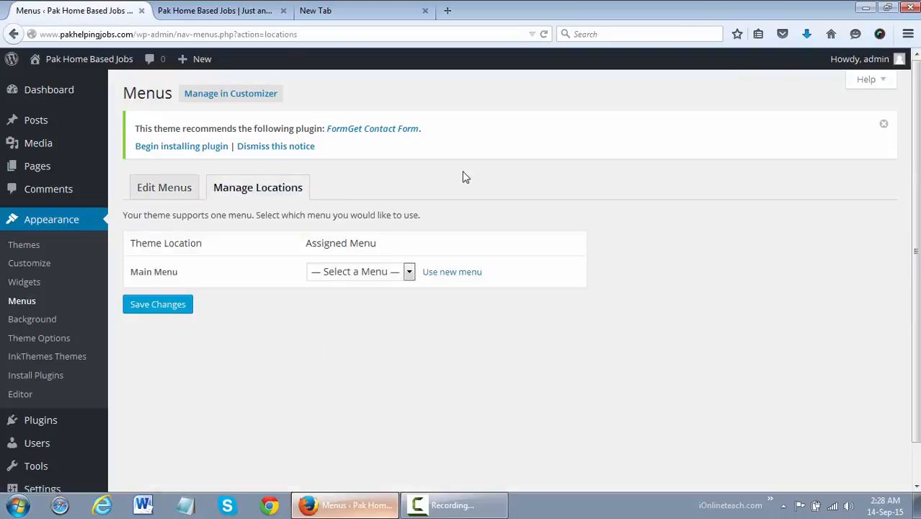
left_click(232, 9)
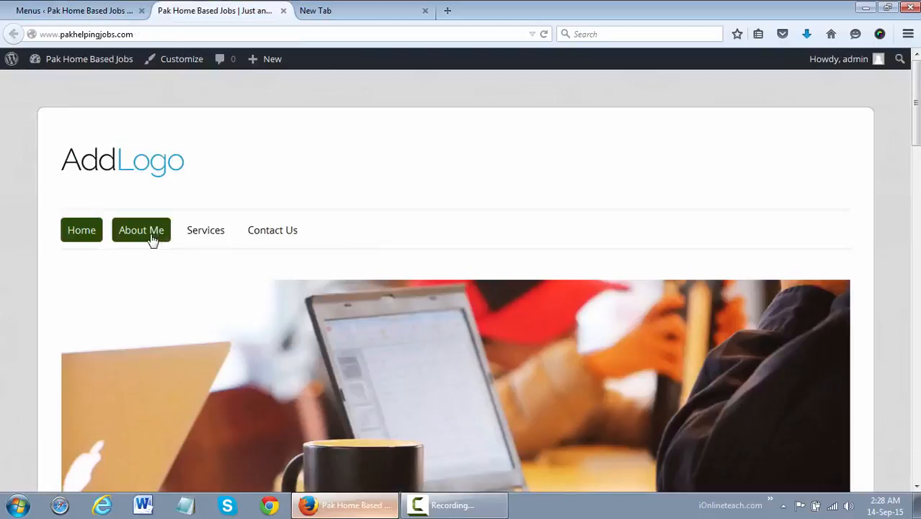
left_click(73, 9)
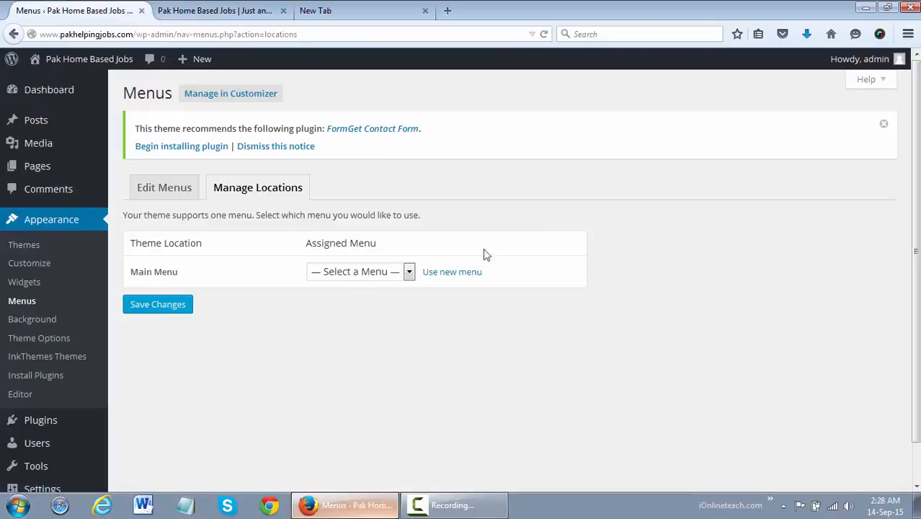
left_click(364, 278)
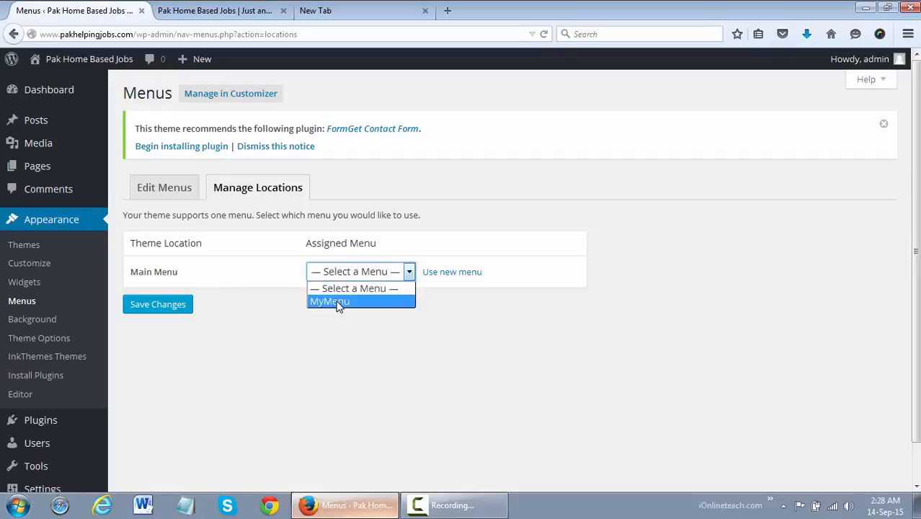
left_click(339, 303)
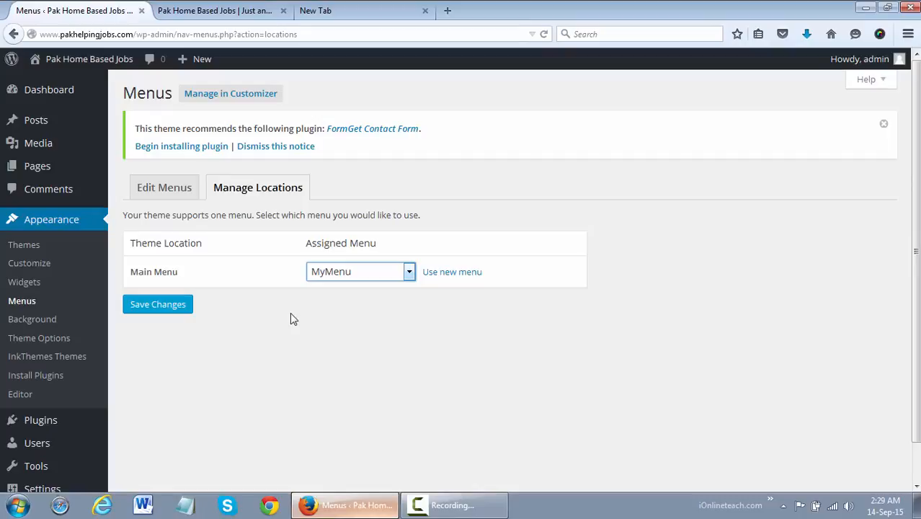
left_click(357, 274)
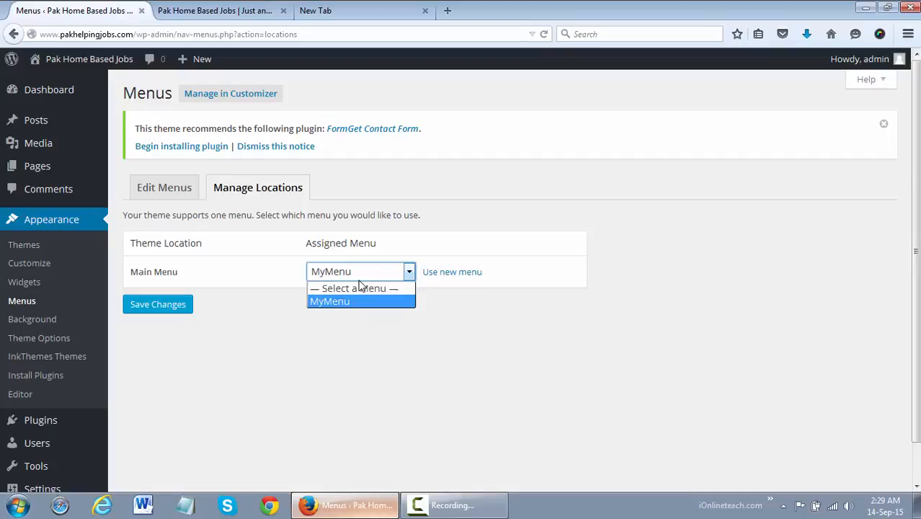
left_click(349, 303)
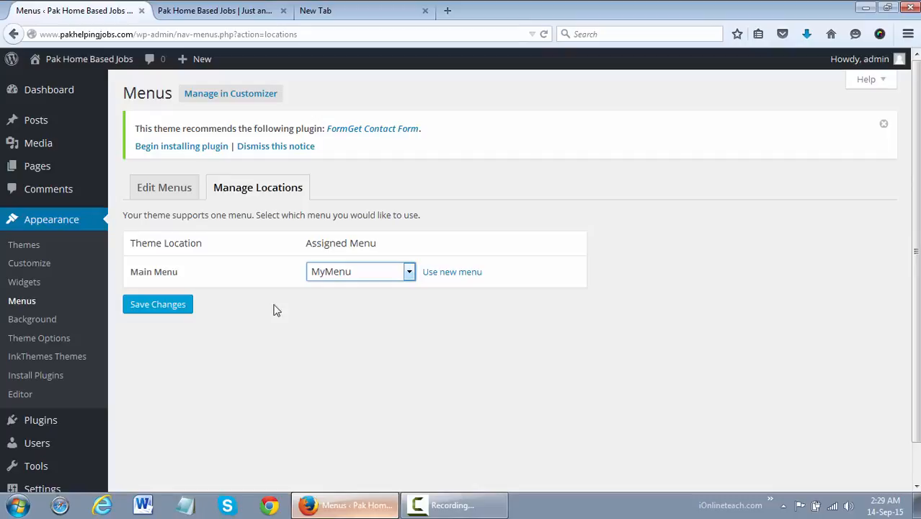
left_click(164, 305)
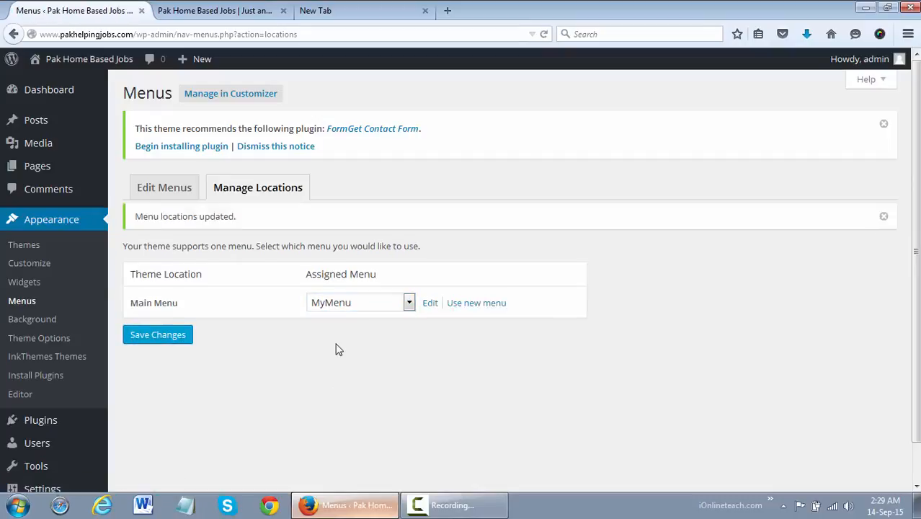
Step: Reload the Pak Home Based Jobs home page to check its navigation and test the Google link
left_click(182, 7)
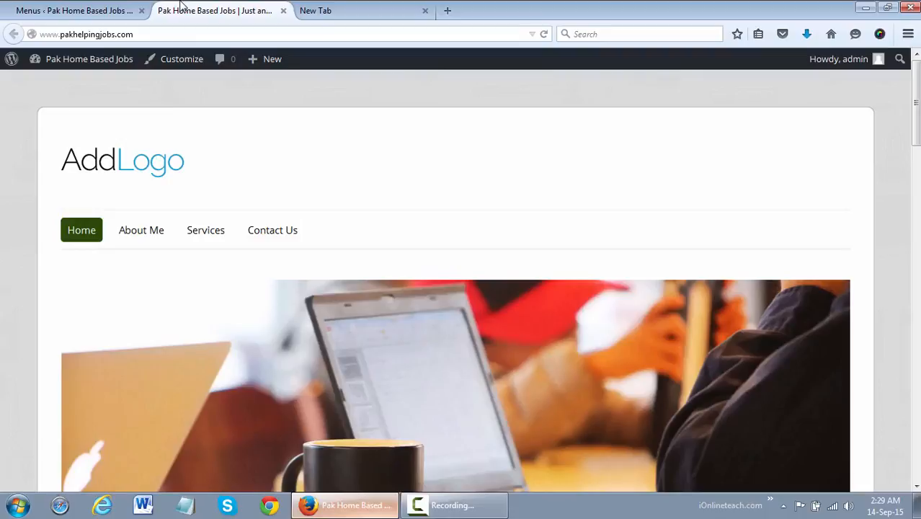
key("F5")
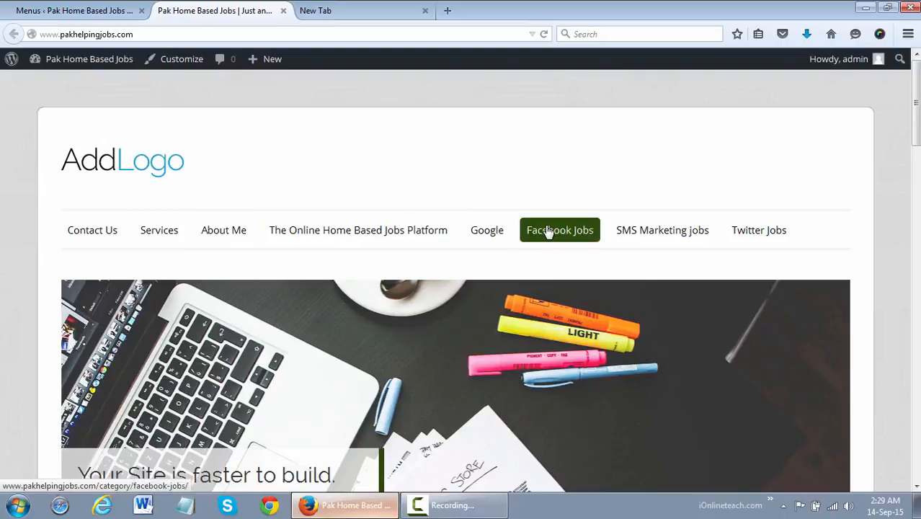
left_click(488, 230)
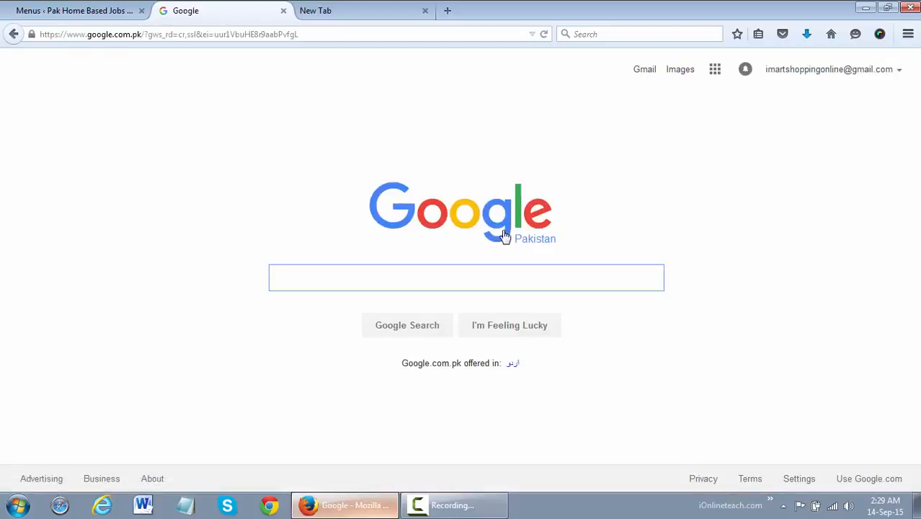
Step: Return to the Pak Home Based Jobs home page and test the Facebook Jobs and About Me navigation links
left_click(15, 35)
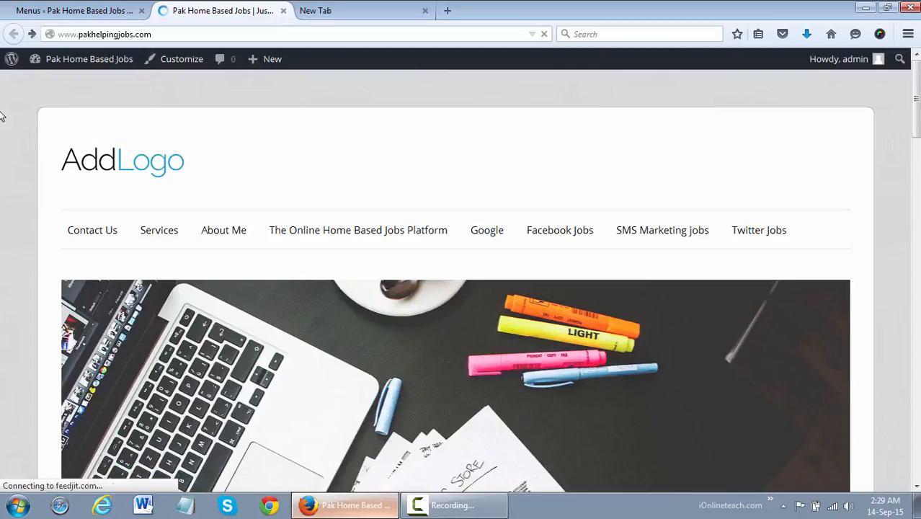
left_click(560, 231)
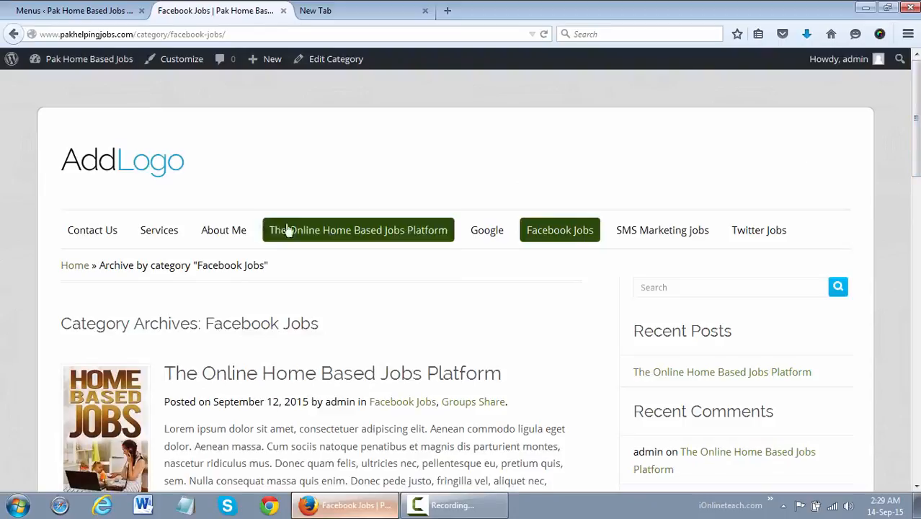
left_click(236, 231)
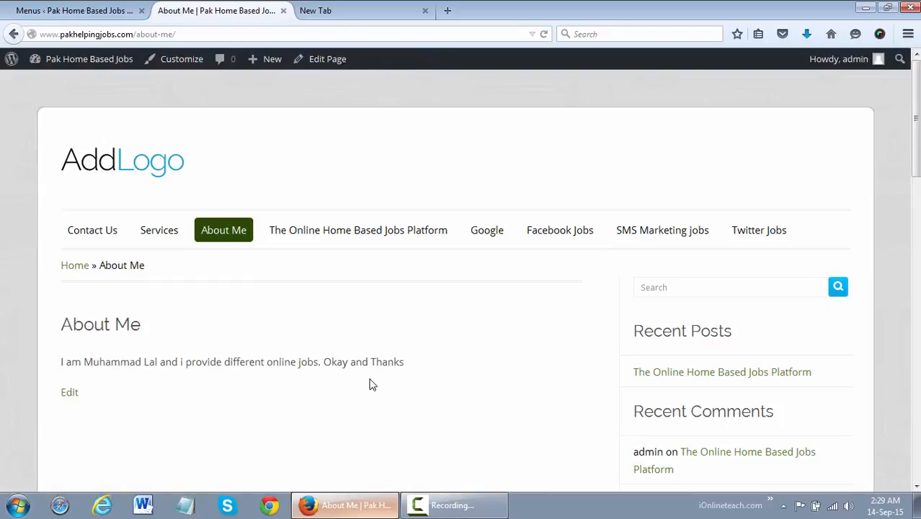
Step: Reopen MyMenu for editing and move the About Me item to the start of the menu structure, above Contact Us
left_click(72, 10)
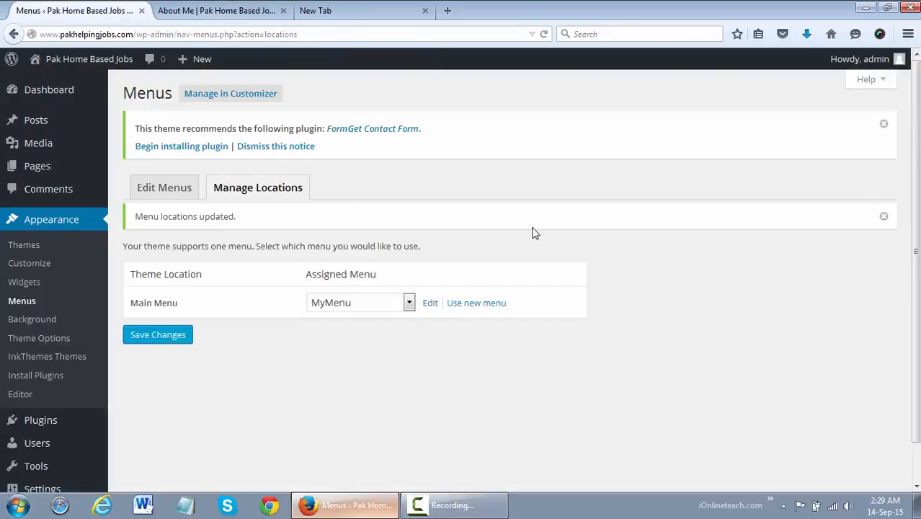
left_click(167, 182)
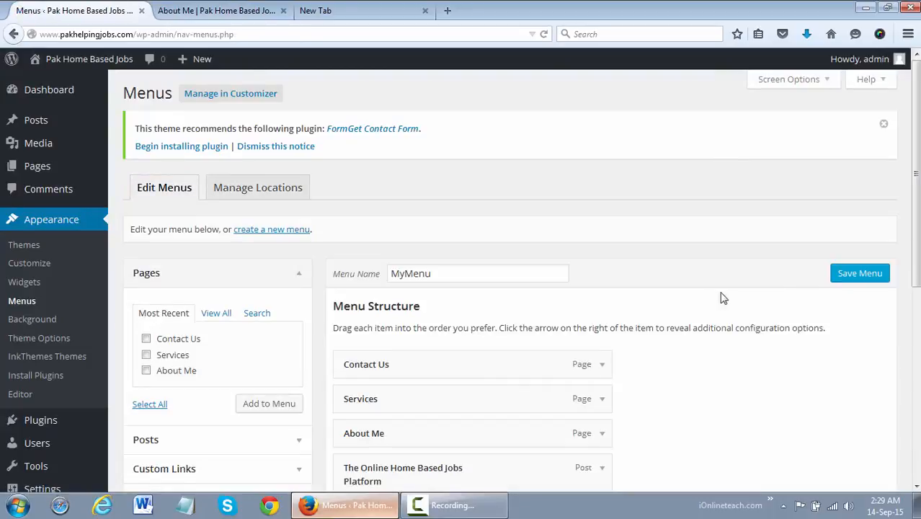
scroll(505, 278, "down", 3)
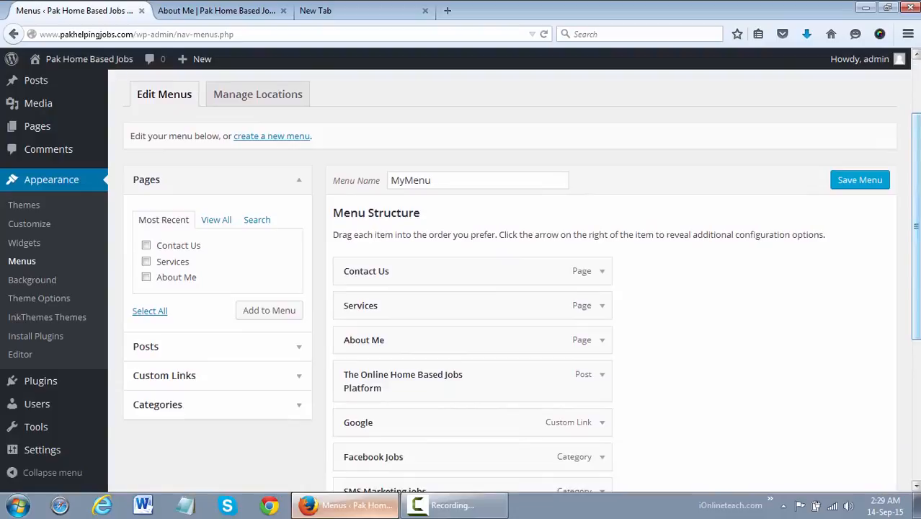
scroll(505, 281, "down", 4)
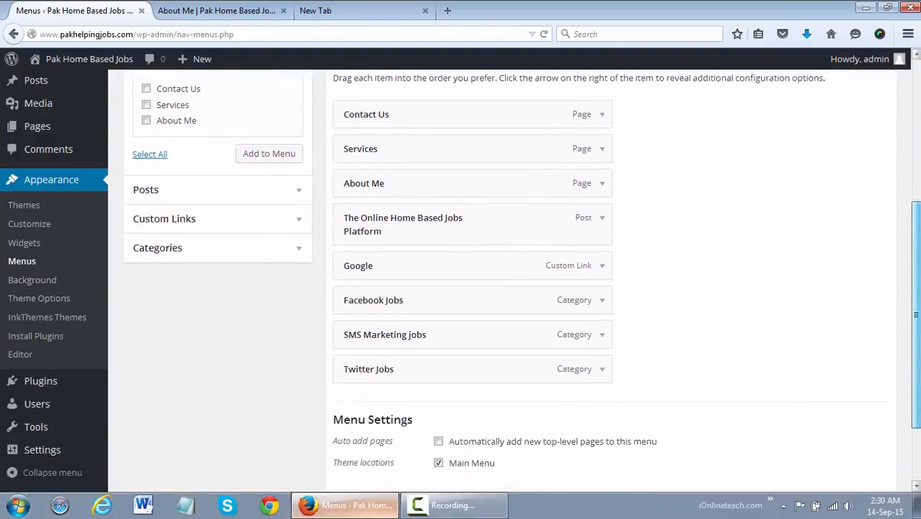
scroll(919, 297, "up", 2)
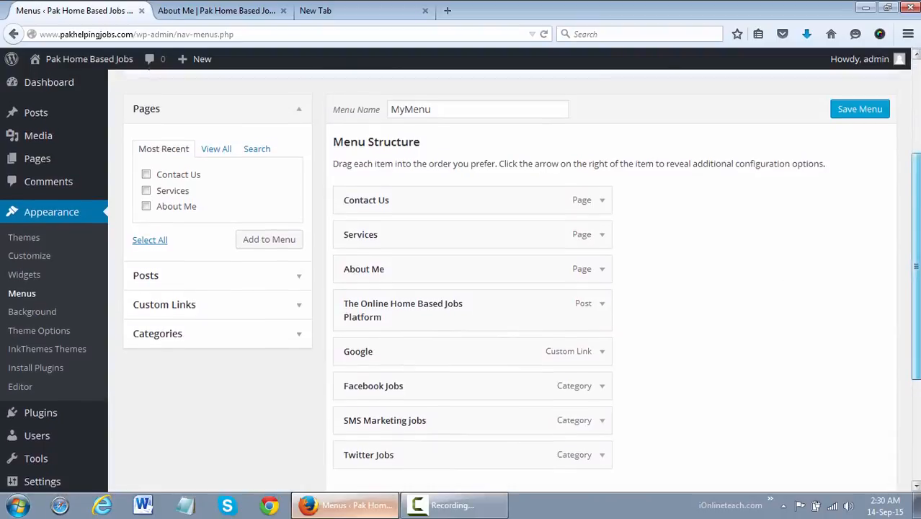
scroll(880, 241, "up", 3)
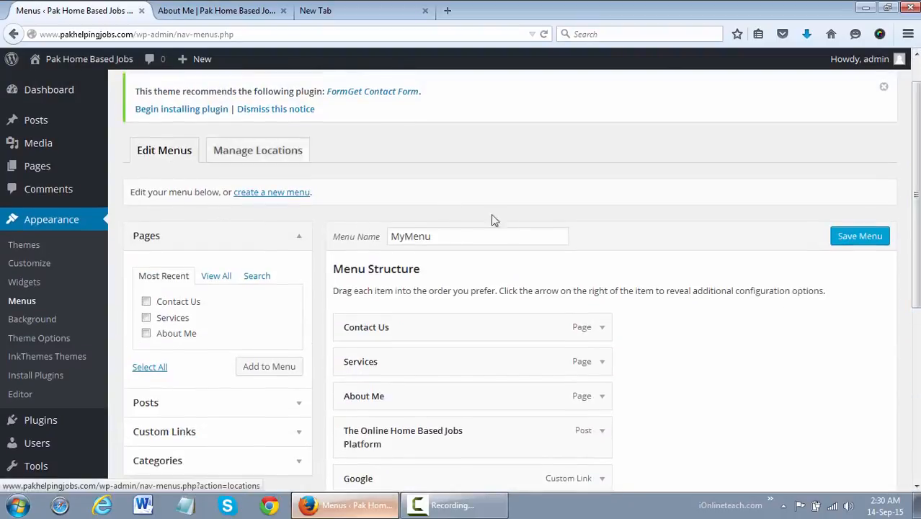
scroll(505, 289, "down", 3)
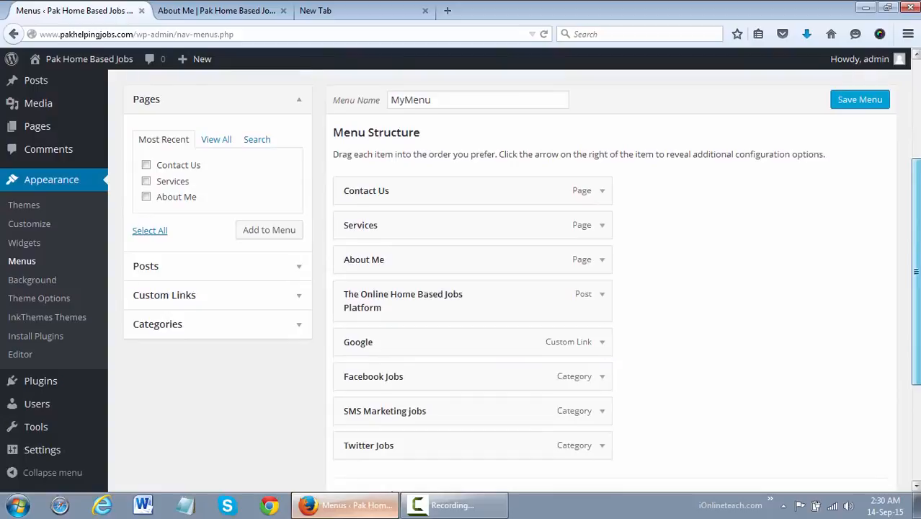
scroll(522, 281, "down", 1)
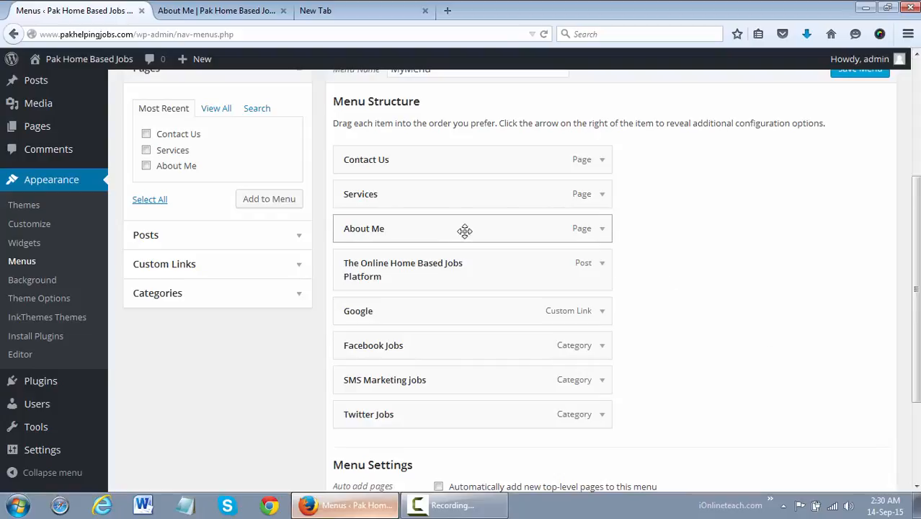
left_click_drag(454, 231, 457, 156)
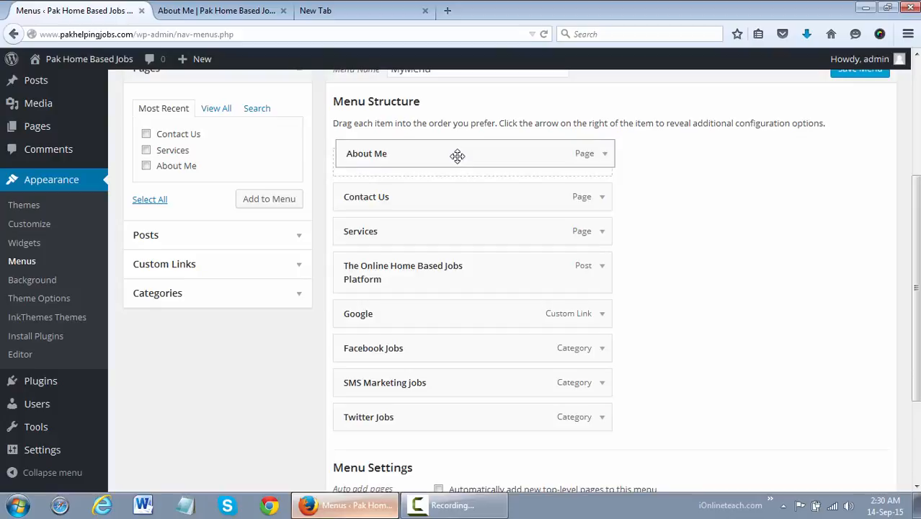
mouse_move(458, 155)
left_mouse_down()
mouse_move(461, 142)
mouse_move(455, 160)
left_mouse_up()
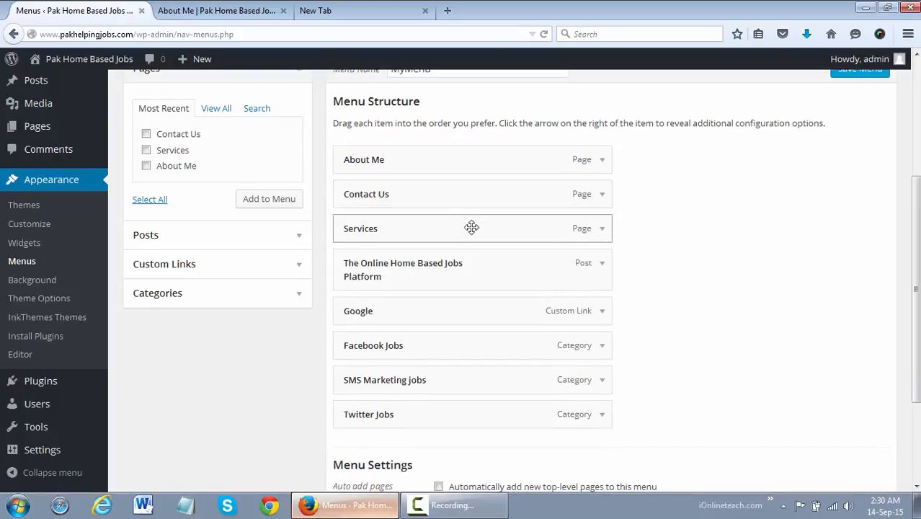
Step: Reorder the MyMenu items so that Services is second, The Online Home Based Jobs Platform second to last and Contact Us last
left_click_drag(471, 226, 454, 195)
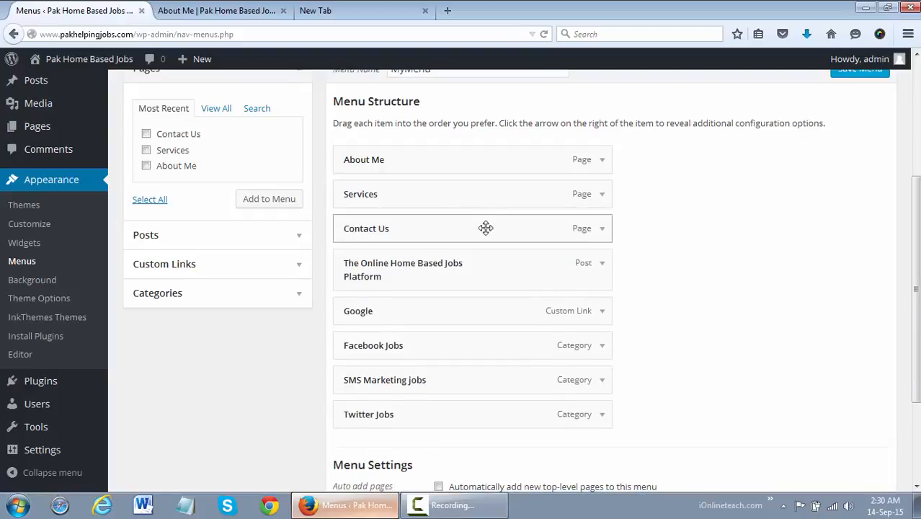
left_click_drag(486, 228, 490, 422)
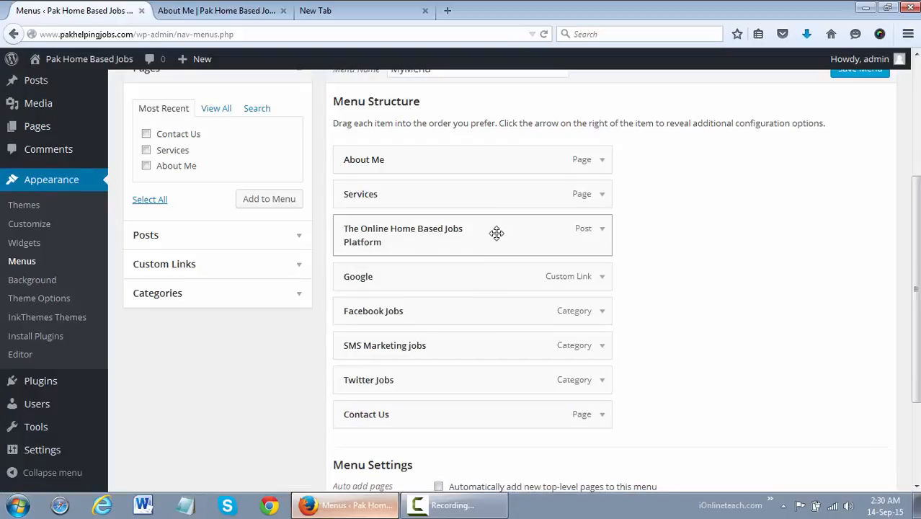
left_click_drag(496, 232, 496, 375)
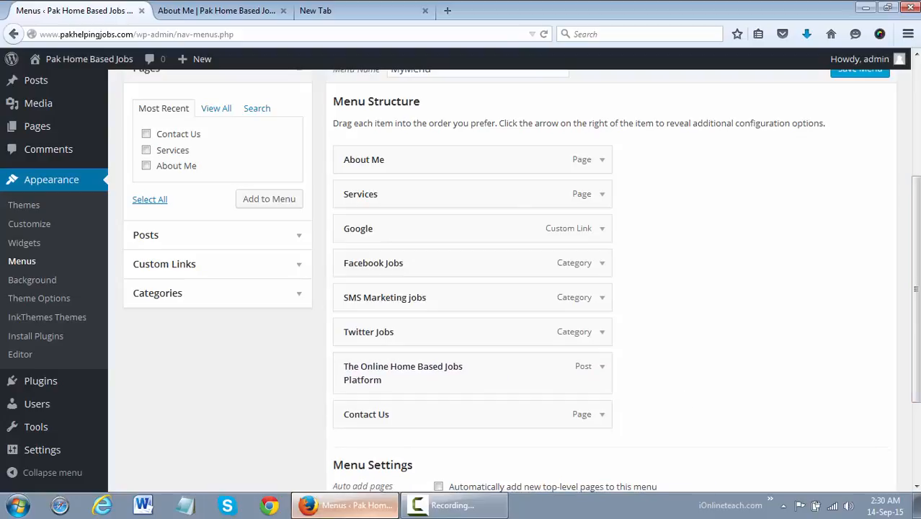
Step: Expand the About Me item's settings and remove the item from MyMenu
left_click(602, 160)
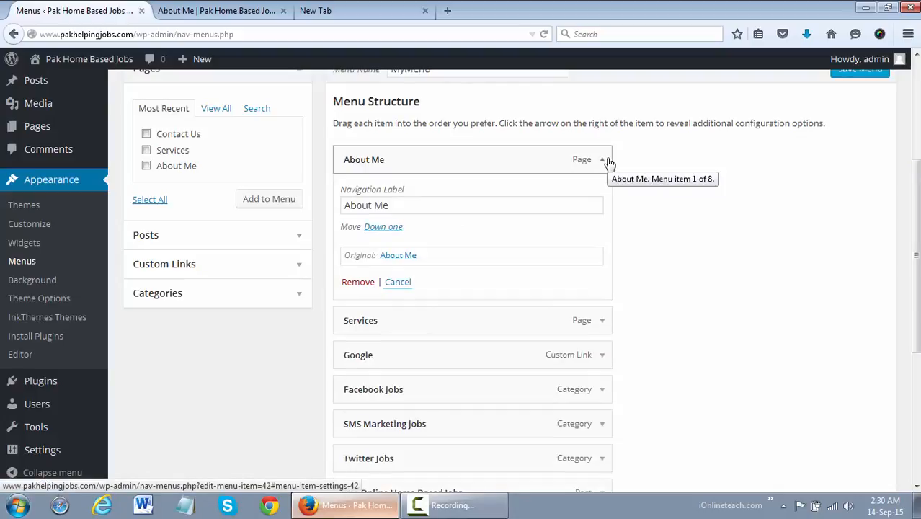
left_click(468, 208)
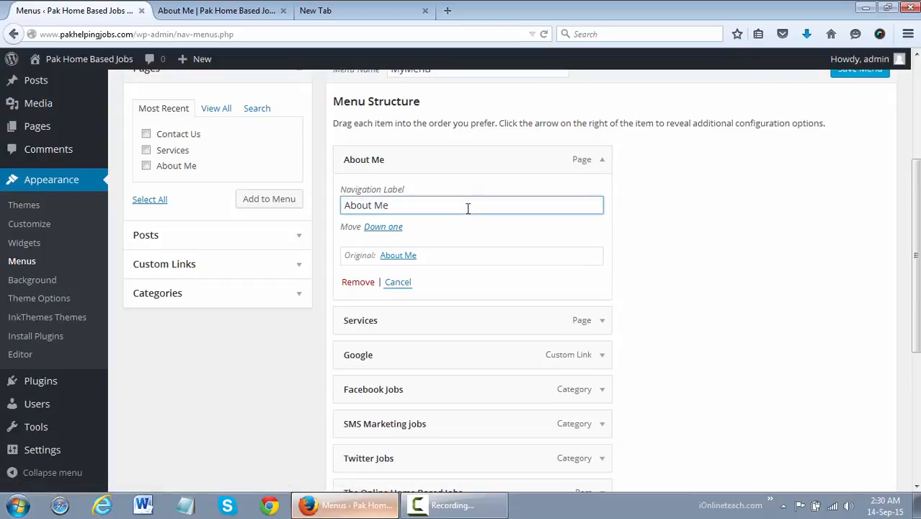
left_click(365, 282)
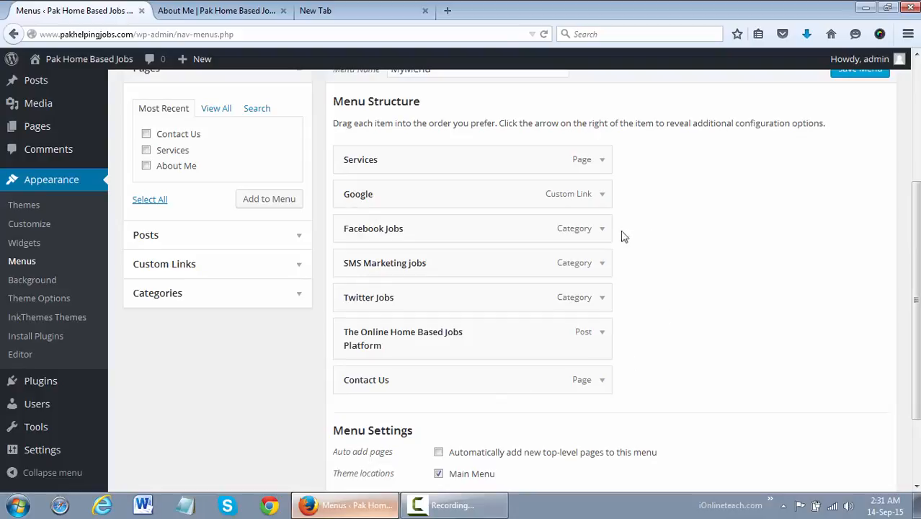
Step: Inspect the settings of the Google custom link and the Facebook Jobs category item, collapsing each again
left_click(597, 207)
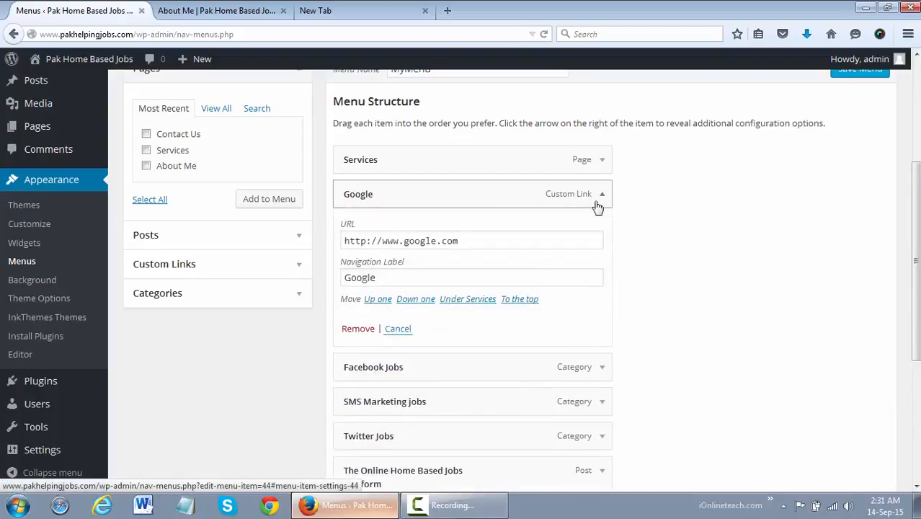
left_click(505, 241)
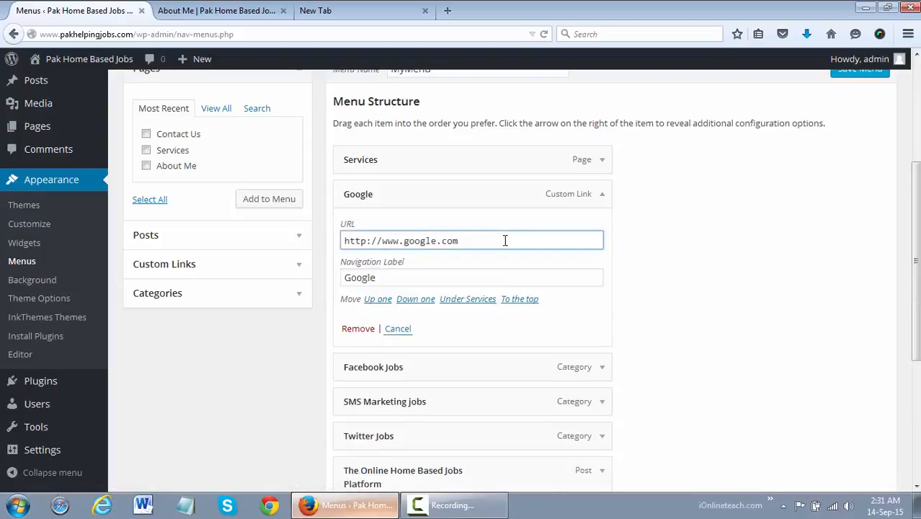
left_click(605, 196)
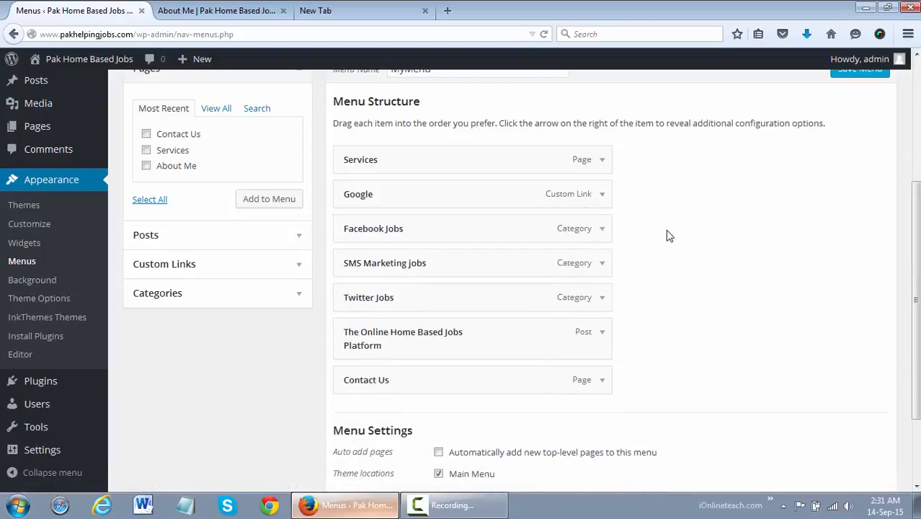
left_click(604, 229)
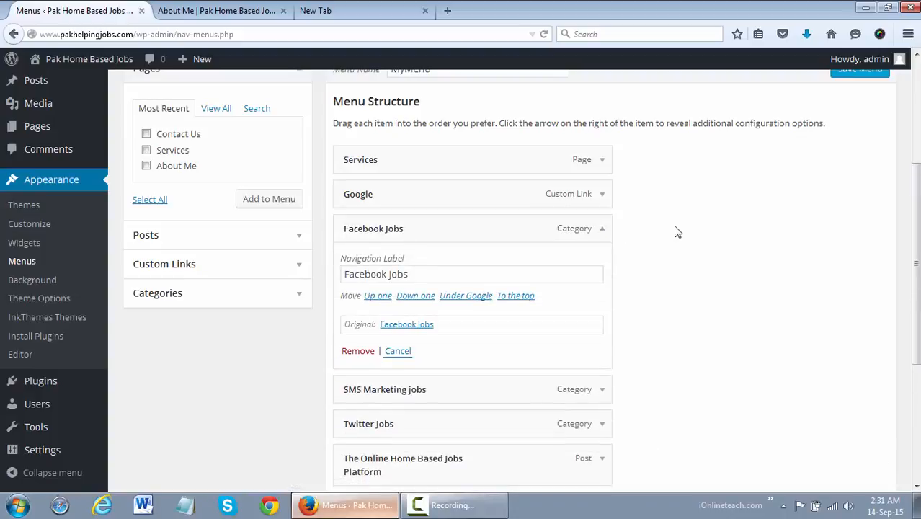
left_click(603, 229)
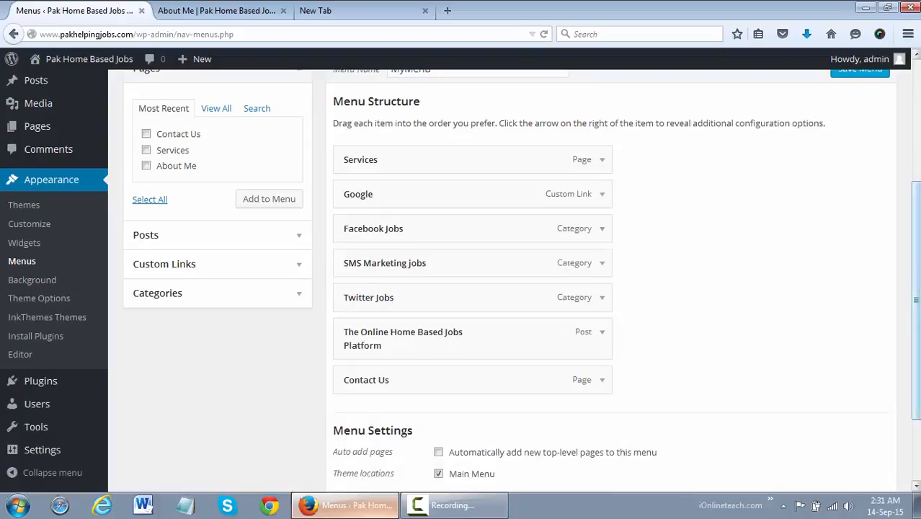
Step: Save MyMenu and reload the site's About Me page to check the updated navigation
scroll(914, 289, "up", 1)
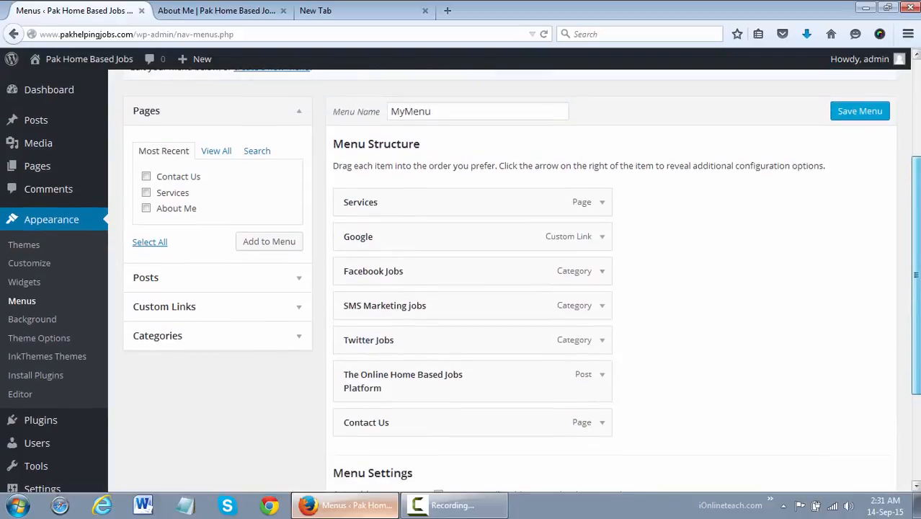
left_click(869, 111)
left_click(283, 7)
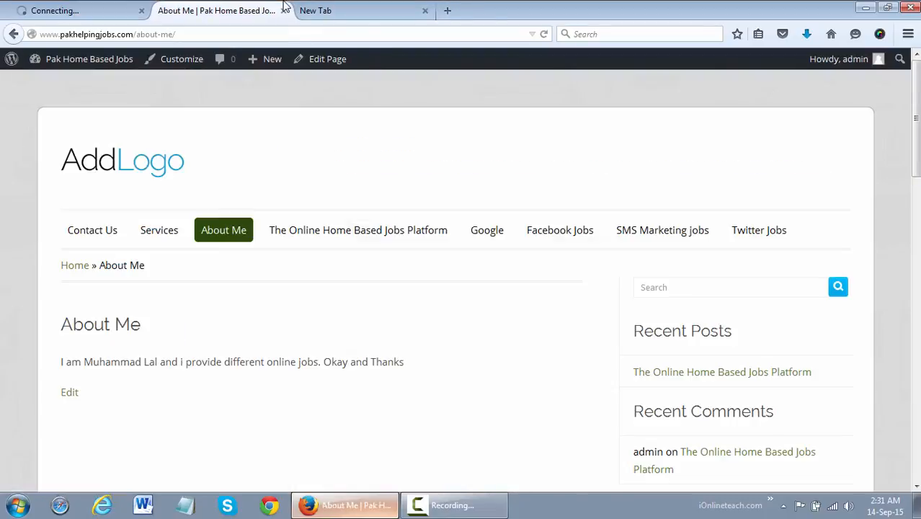
key("F5")
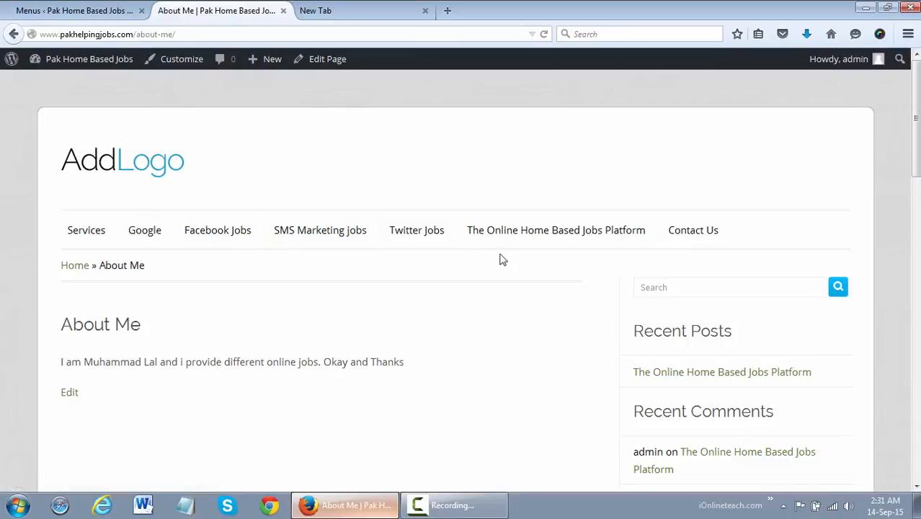
Step: Open onlineustaad.com in the empty browser tab and examine its navigation bar as an example of dropdown menus
key("ctrl+Page_Up")
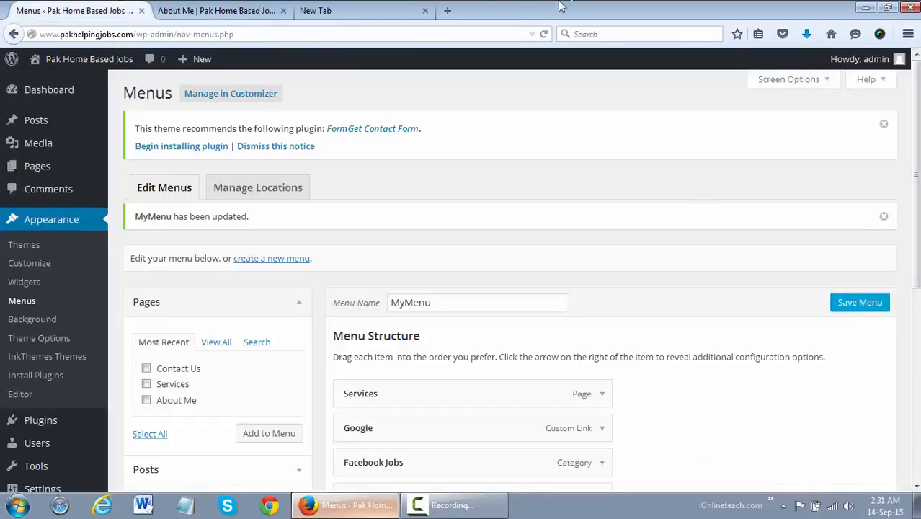
left_click(384, 7)
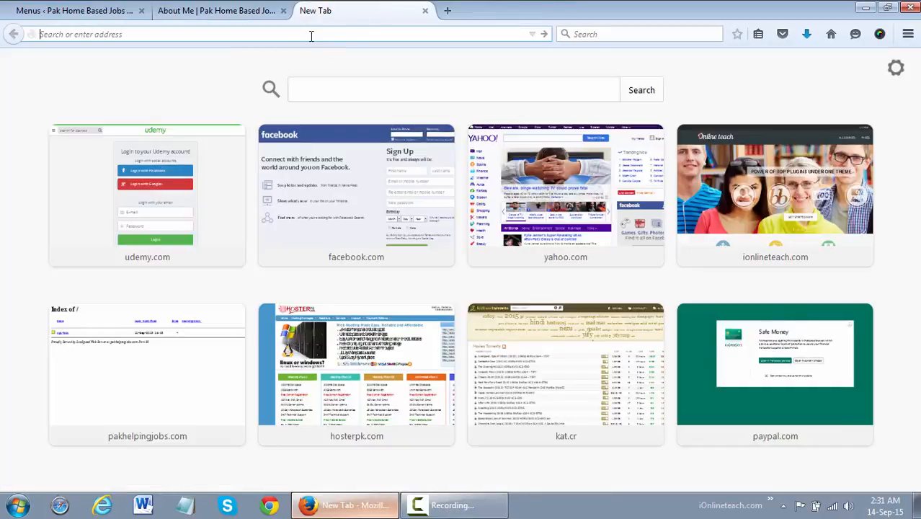
type("onlineustaad.com")
key("Return")
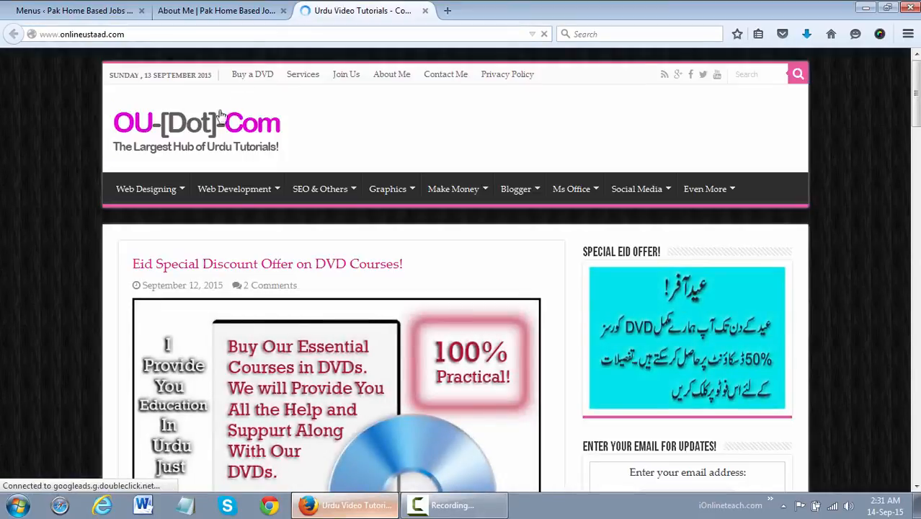
mouse_move(158, 190)
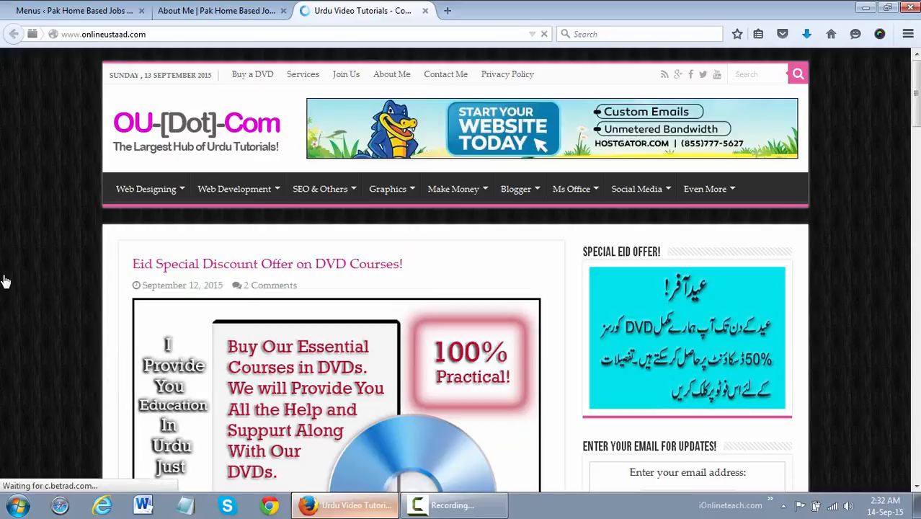
Step: Return to the MyMenu structure and nest the Facebook Jobs category as a sub item directly under Services
left_click(260, 10)
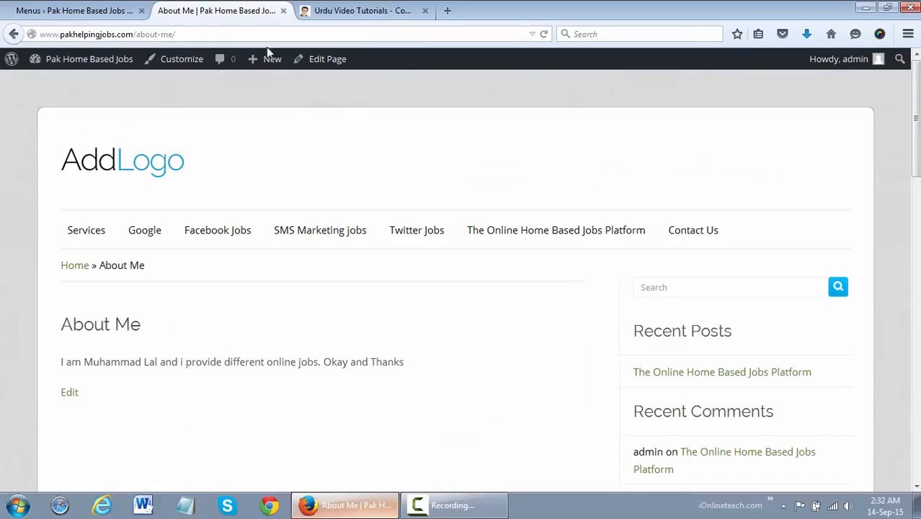
left_click(75, 11)
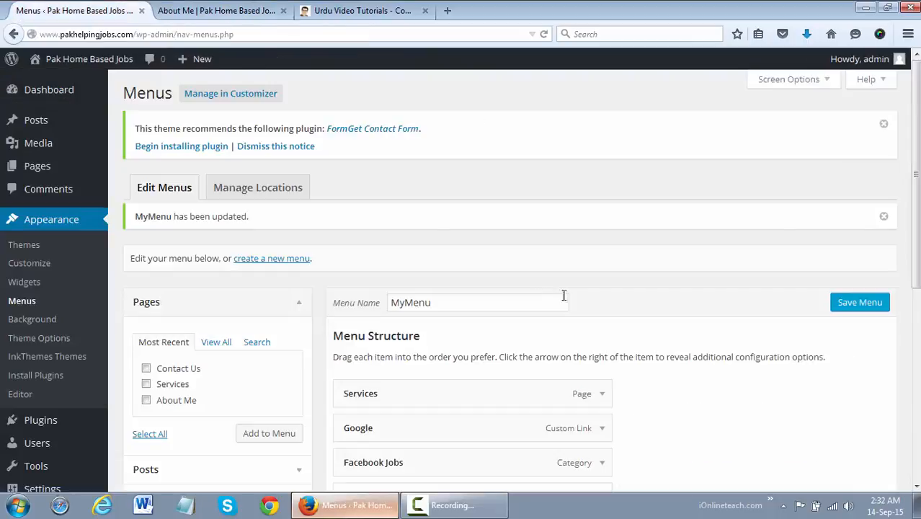
scroll(543, 300, "down", 2)
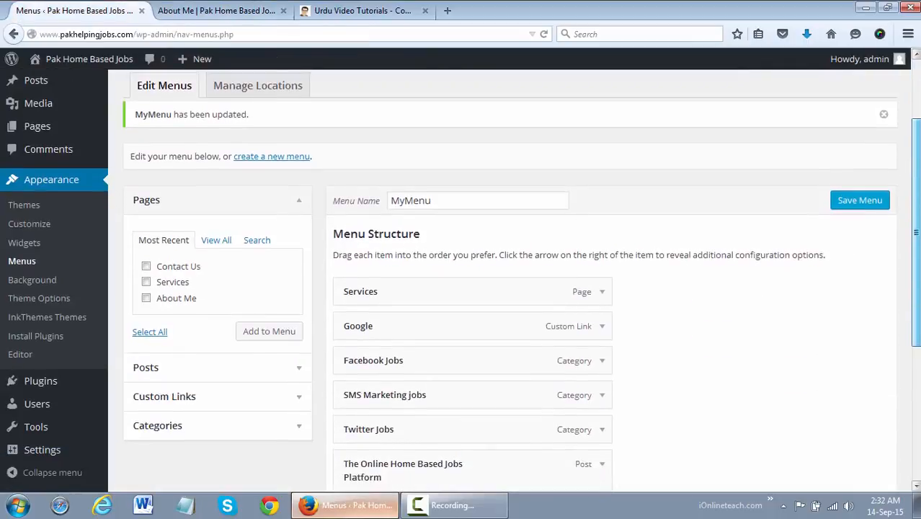
scroll(522, 277, "down", 2)
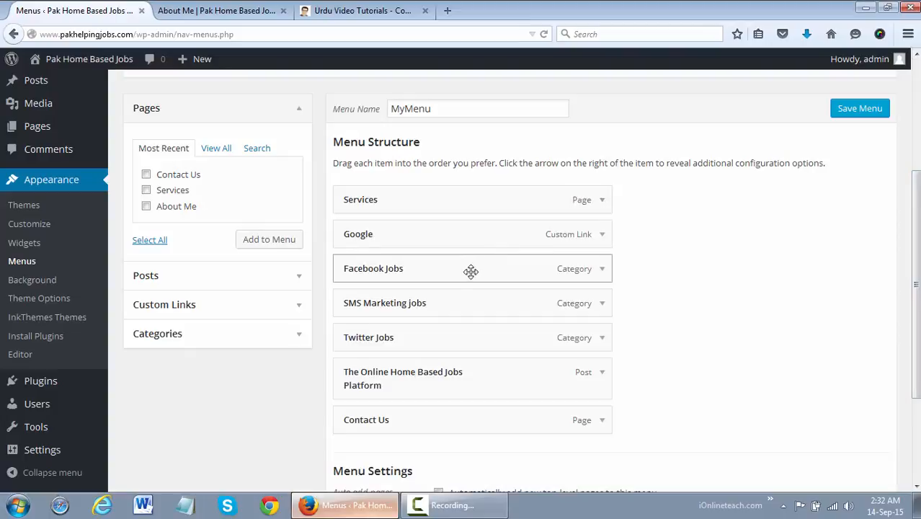
left_click_drag(470, 271, 493, 239)
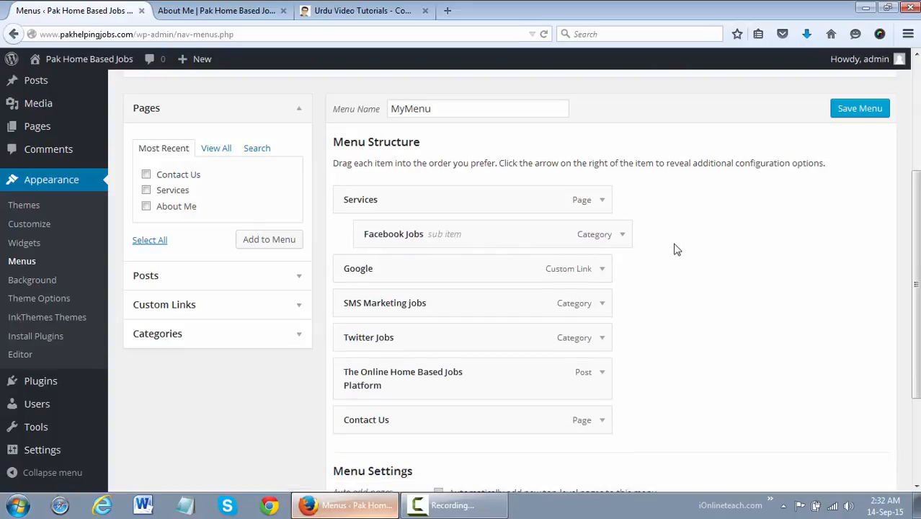
Step: Save MyMenu and reload the site's About Me page to check the dropdown under Services
left_click(860, 108)
left_click(246, 8)
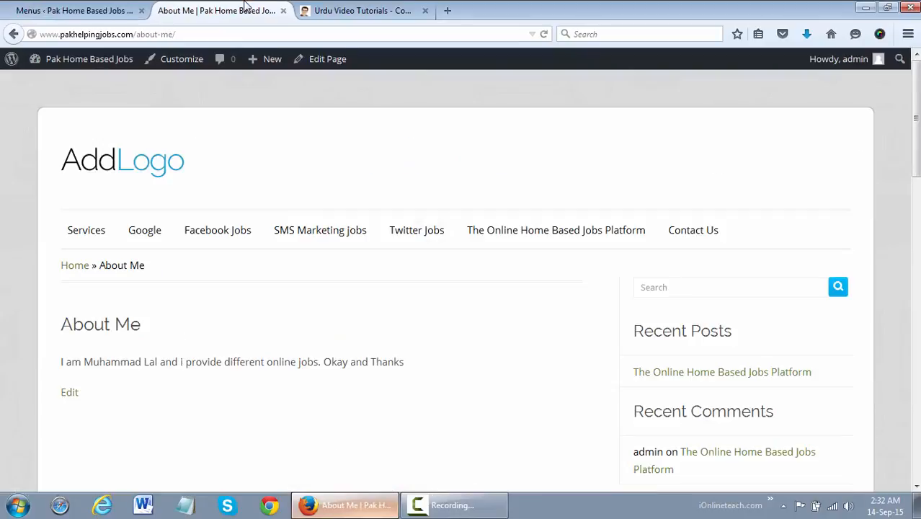
key("F5")
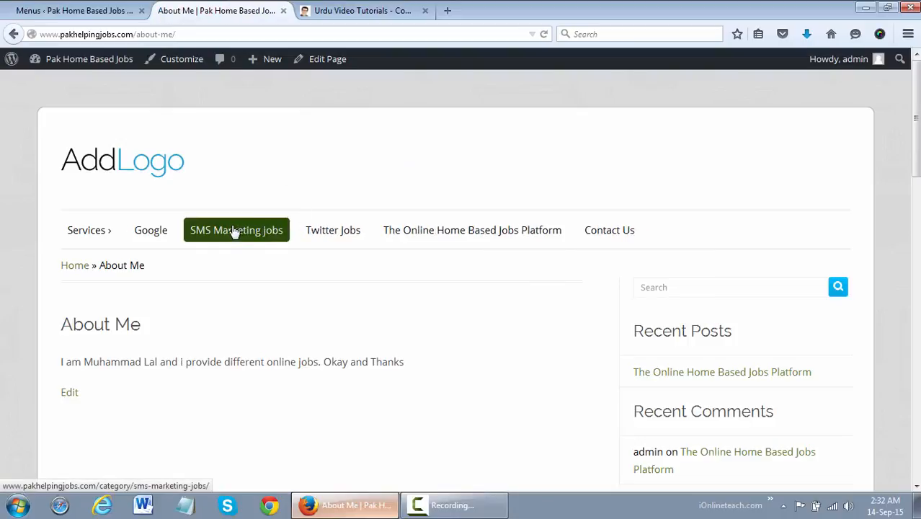
mouse_move(109, 241)
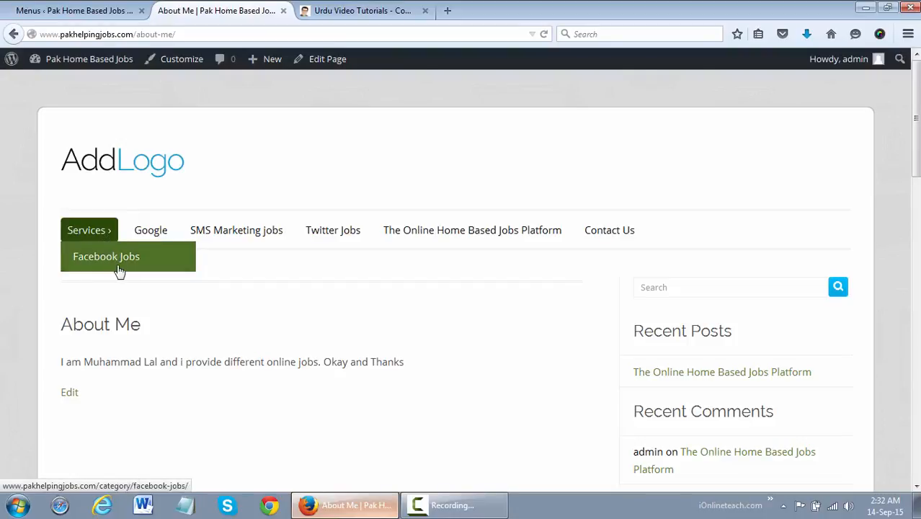
Step: Back in the MyMenu structure, nest the Twitter Jobs category under Services, directly below Facebook Jobs
left_click(84, 10)
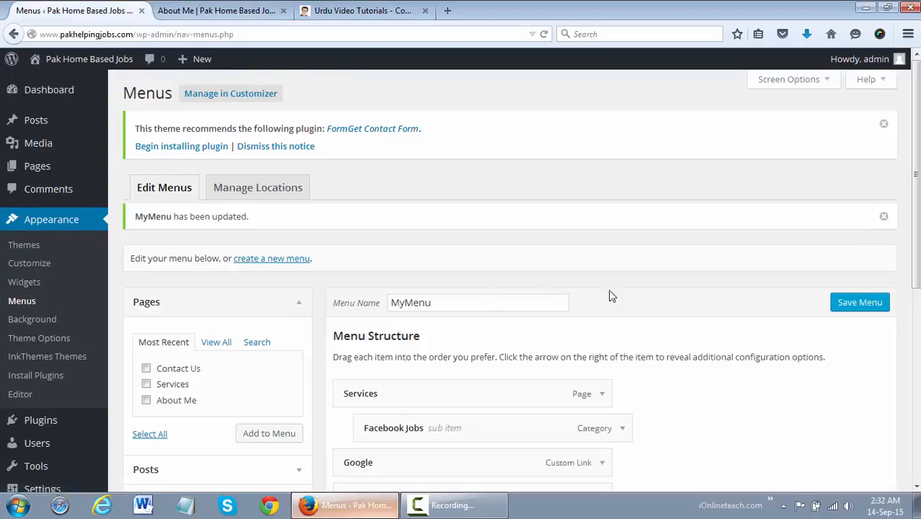
scroll(613, 299, "down", 3)
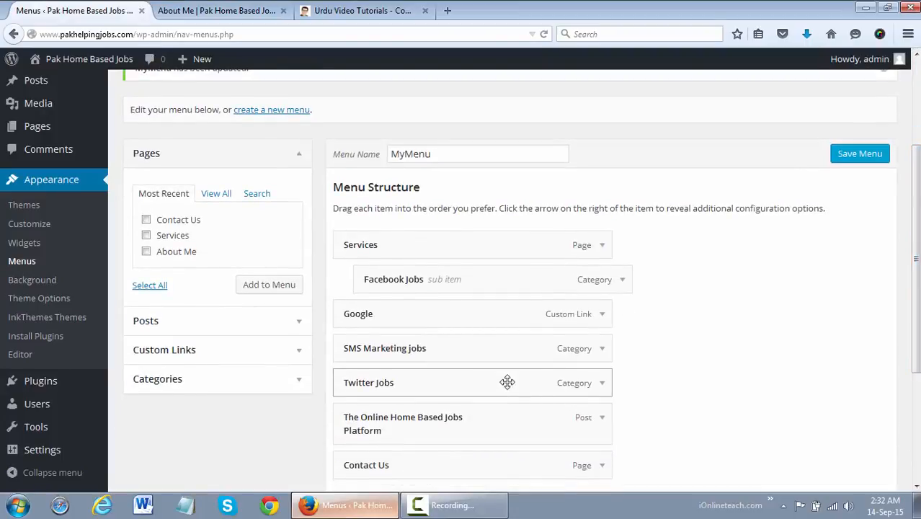
left_click_drag(508, 382, 537, 313)
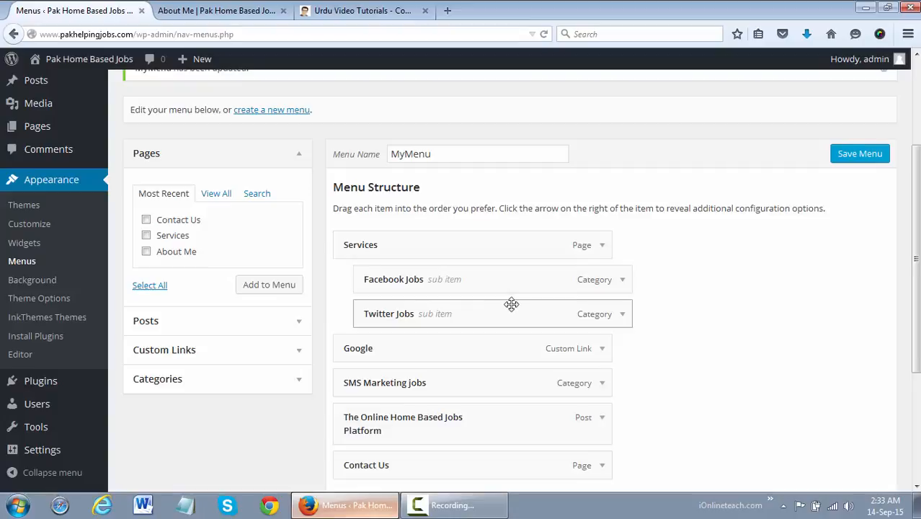
Step: Save MyMenu with the Twitter Jobs sub item and check the Services dropdown on the reloaded About Me page
left_click(839, 155)
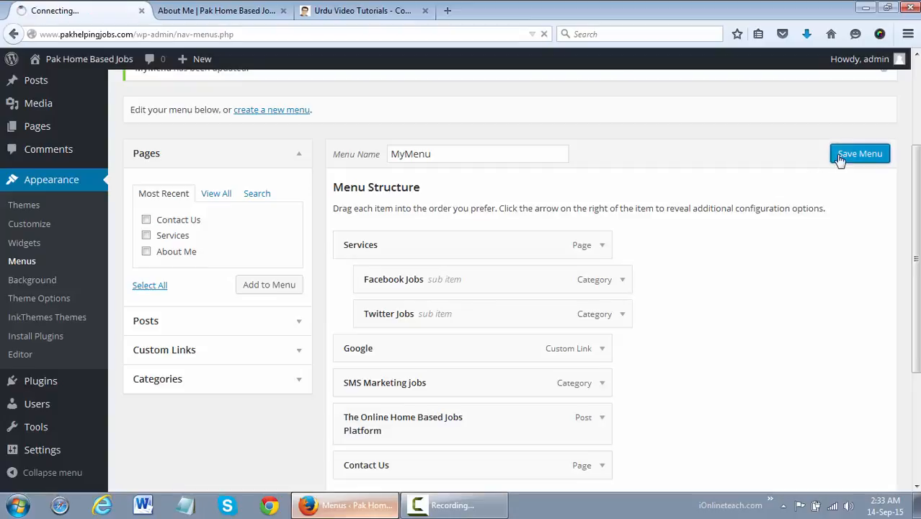
left_click(214, 8)
key("F5")
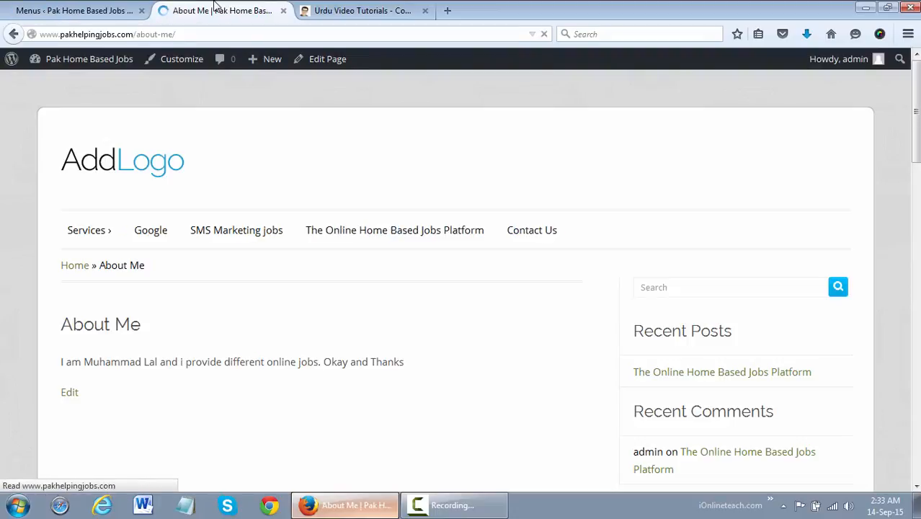
mouse_move(94, 239)
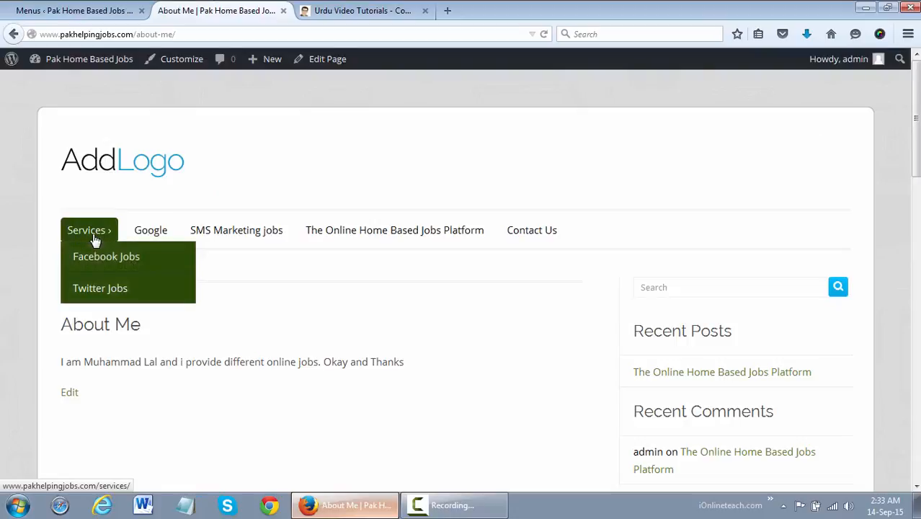
Step: In the MyMenu structure, nest the Contact Us page as a second-level sub item under Twitter Jobs
left_click(100, 7)
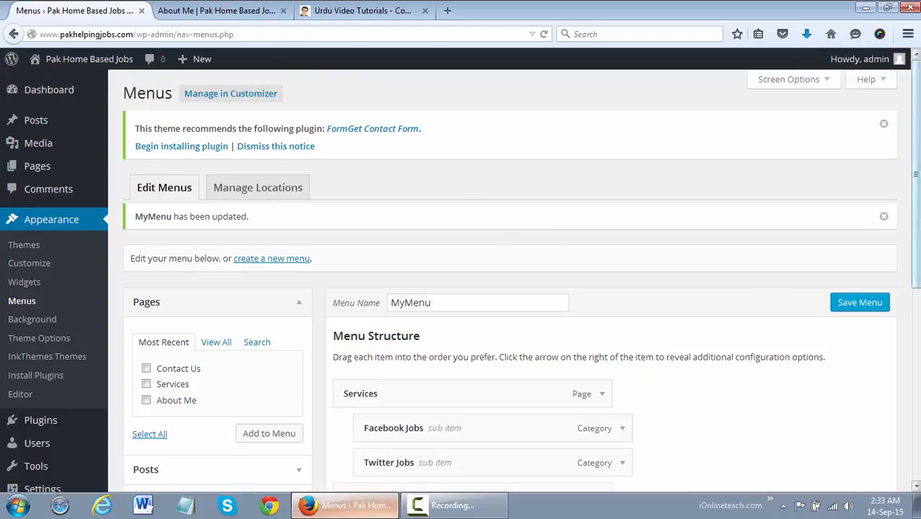
scroll(668, 266, "down", 3)
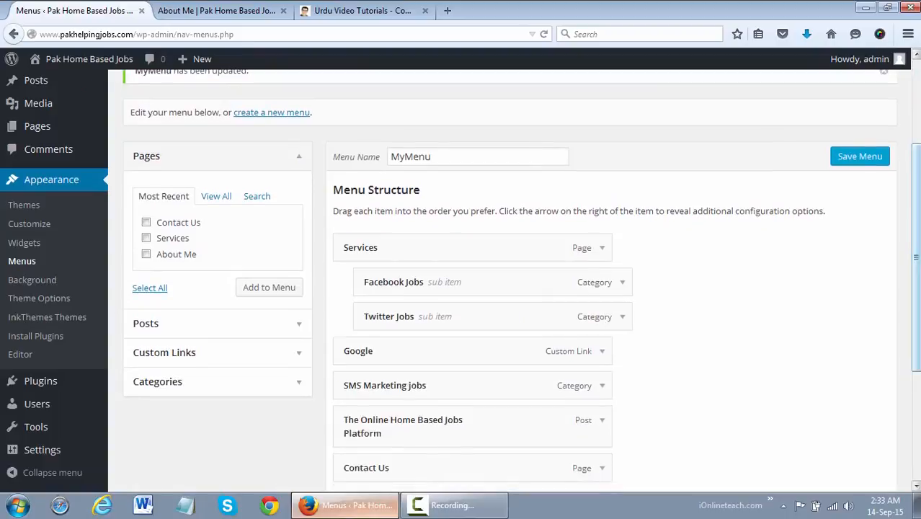
scroll(888, 282, "down", 1)
left_click_drag(510, 429, 540, 308)
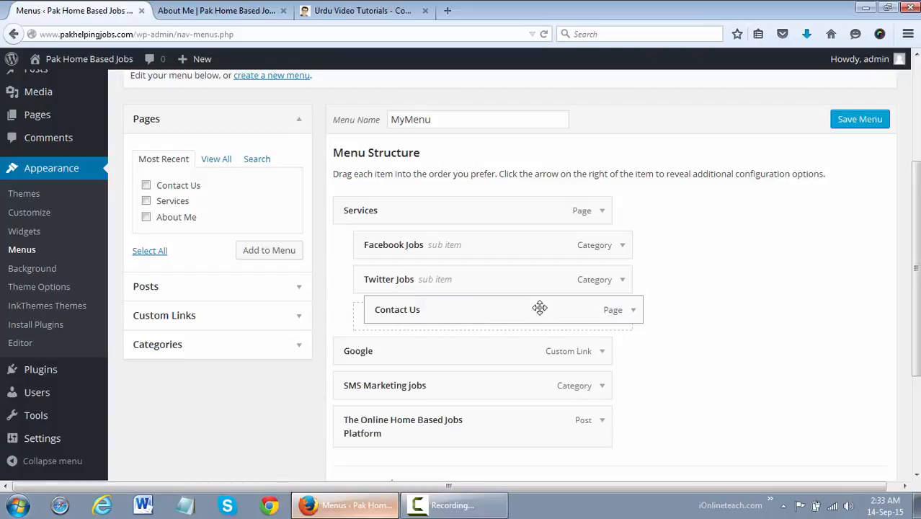
left_click_drag(540, 308, 557, 311)
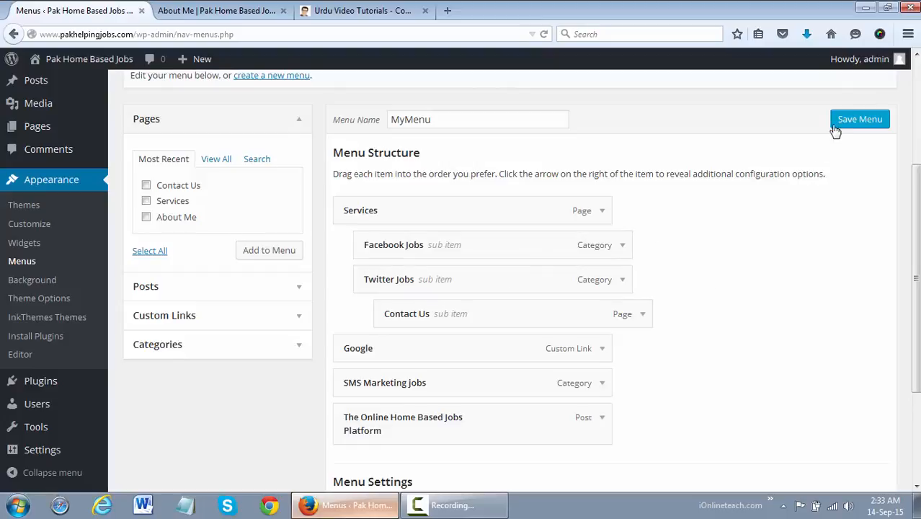
Step: Save MyMenu and check the nested Twitter Jobs submenu within Services on the reloaded About Me page
left_click(862, 119)
left_click(238, 8)
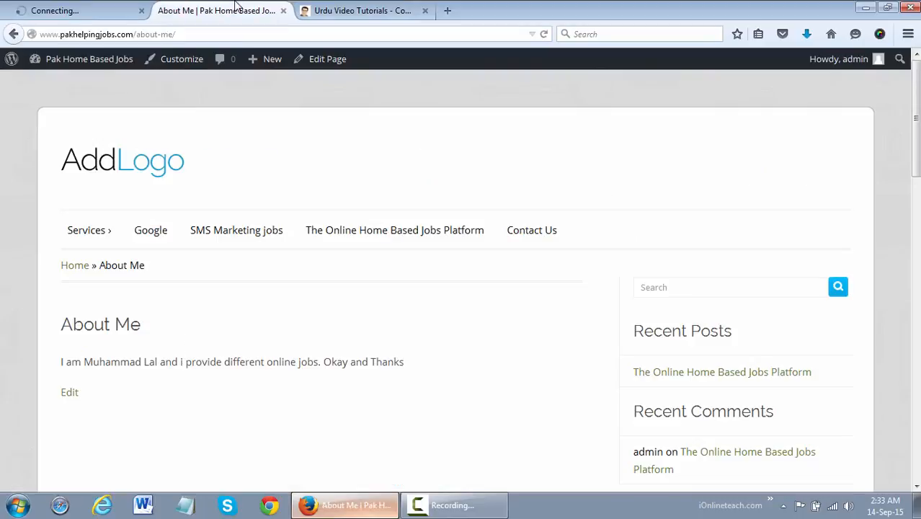
key("F5")
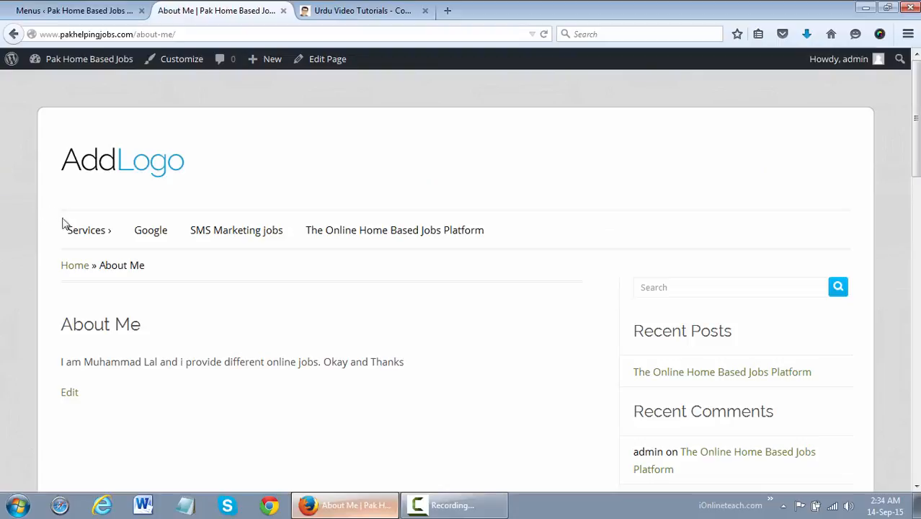
mouse_move(83, 229)
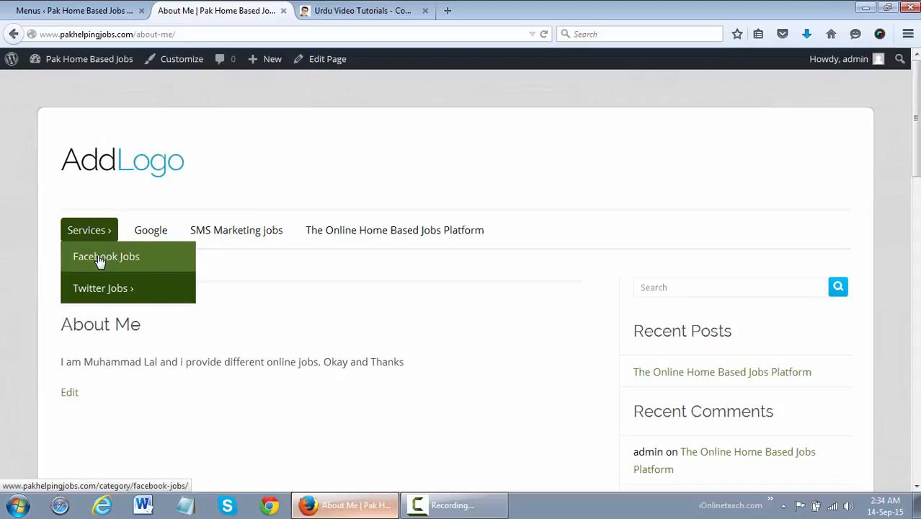
mouse_move(136, 288)
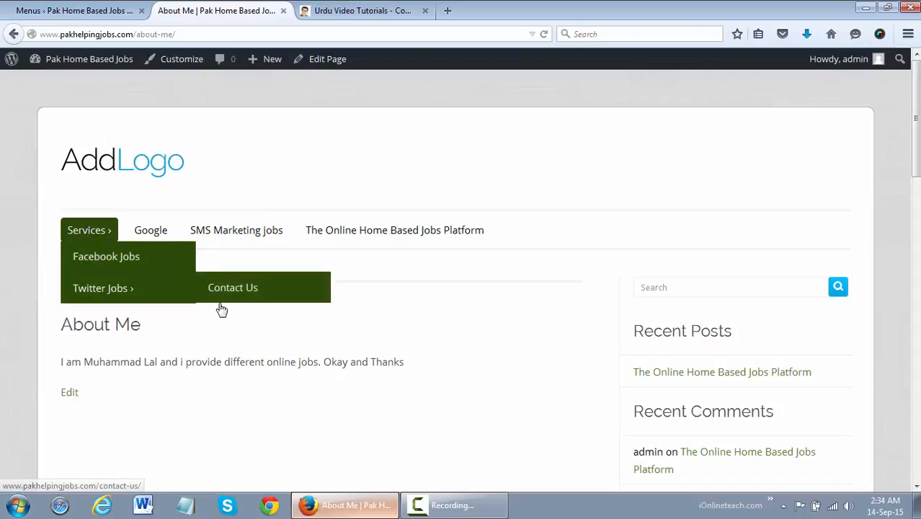
Step: In the menu editor, show all categories and add SMS Marketing jobs to MyMenu as another item
left_click(132, 9)
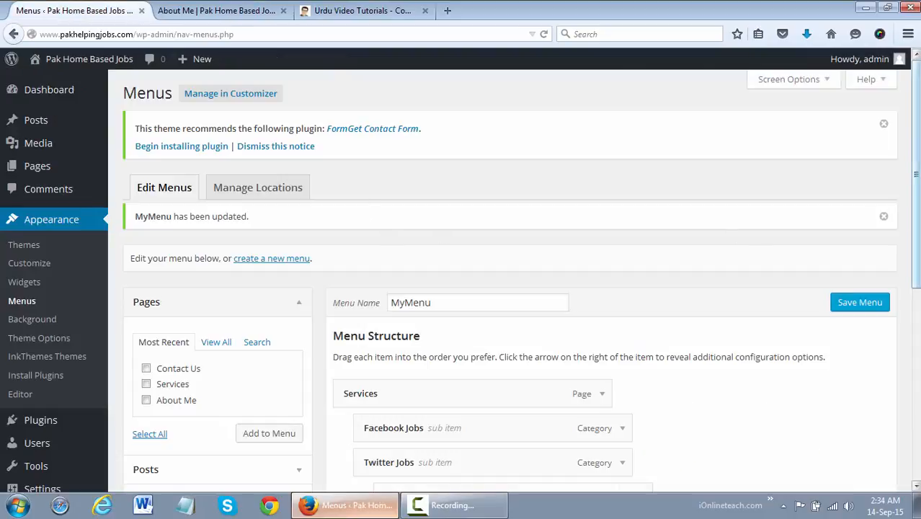
left_click_drag(916, 173, 917, 271)
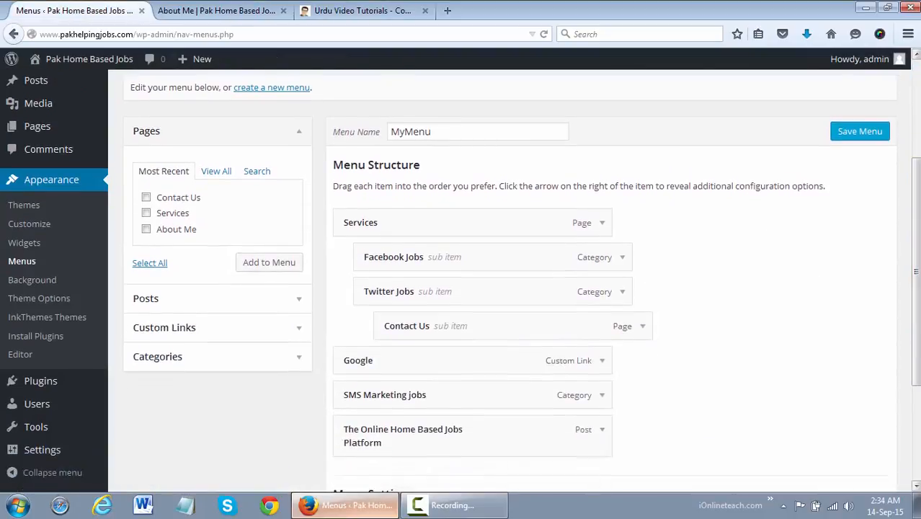
left_click(258, 359)
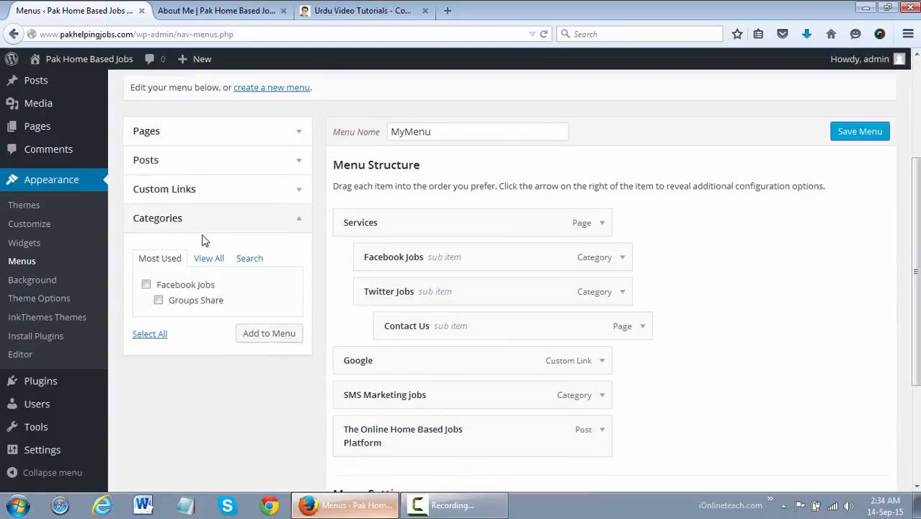
left_click(209, 258)
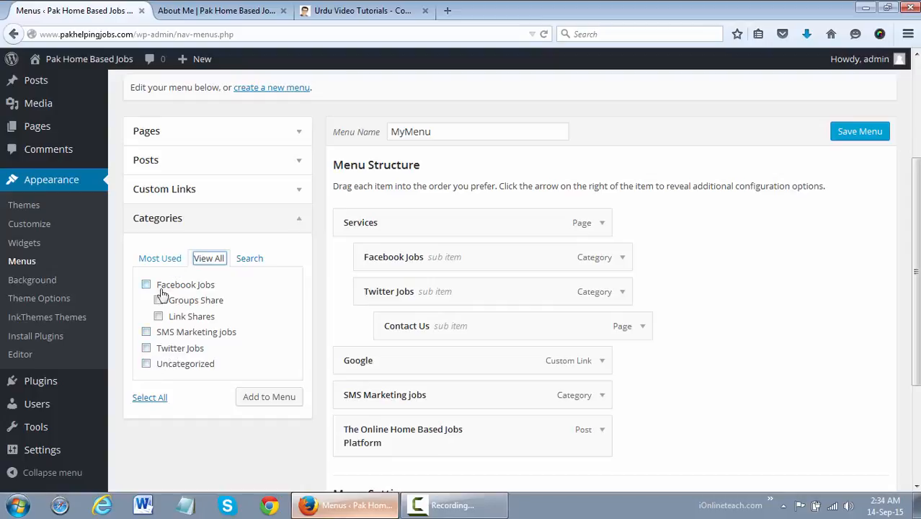
left_click(147, 333)
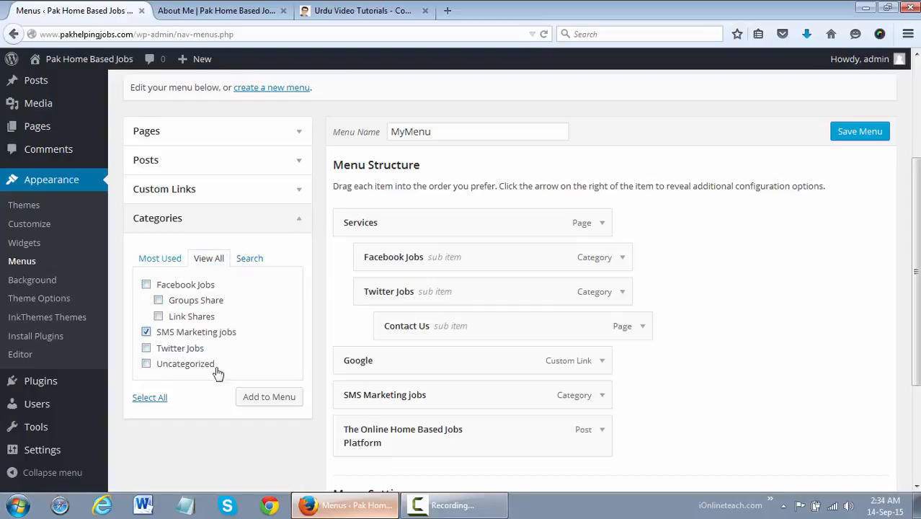
left_click(261, 397)
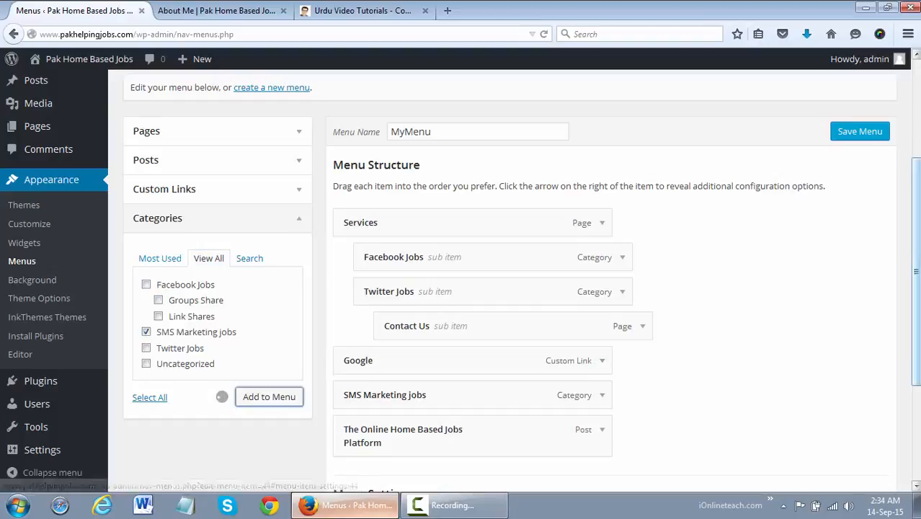
Step: Nest the newly added SMS Marketing jobs item under the Google custom link and save MyMenu
scroll(599, 369, "down", 2)
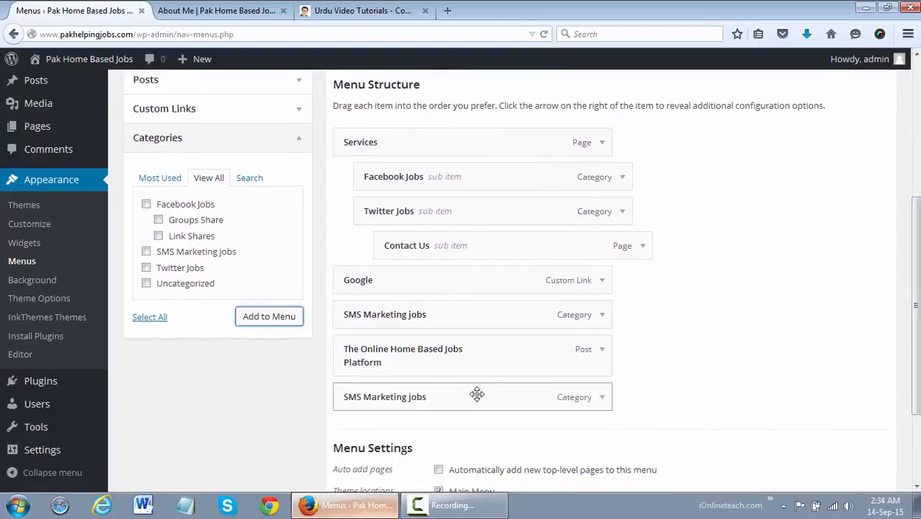
left_click_drag(476, 395, 506, 314)
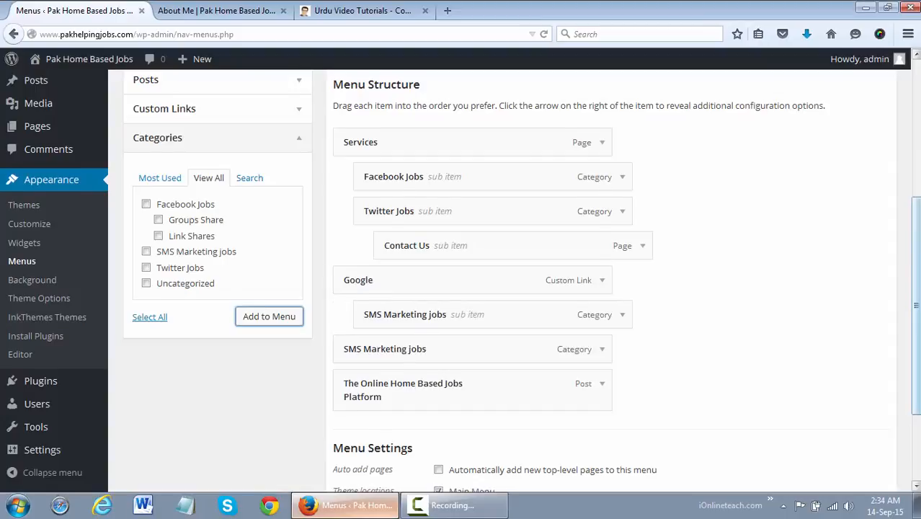
left_click_drag(915, 290, 916, 202)
left_click(872, 210)
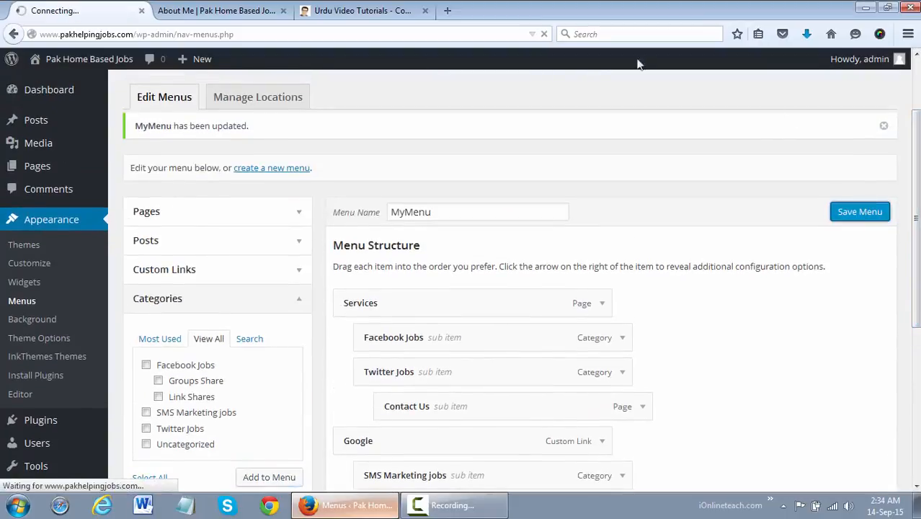
Step: Reload the site's About Me page and check the dropdown under Google
left_click(261, 6)
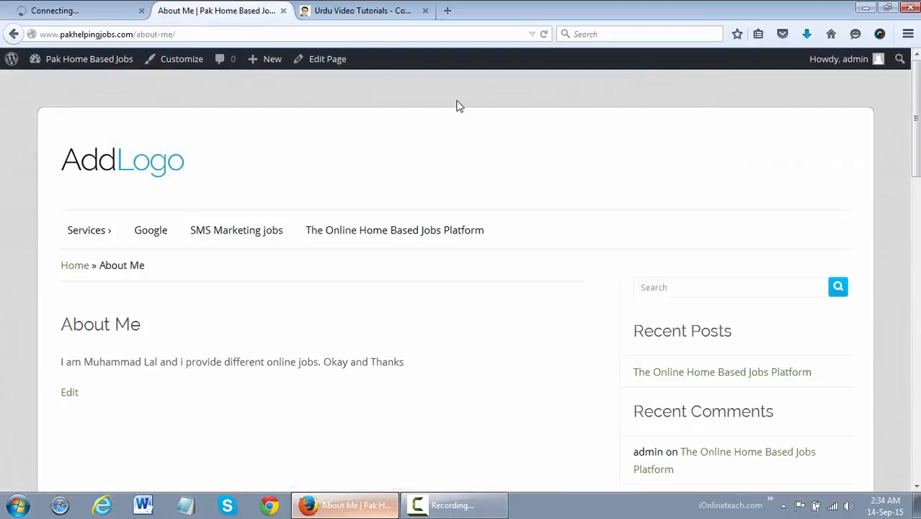
key("F5")
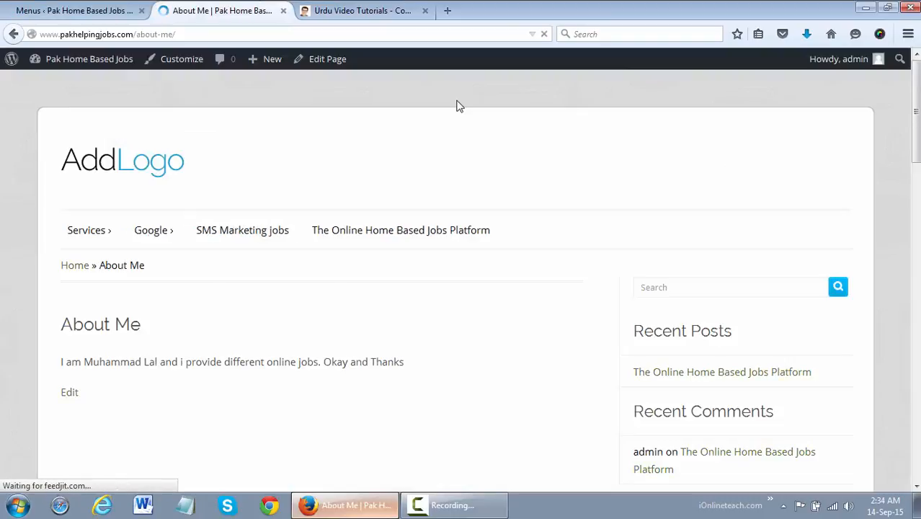
mouse_move(173, 237)
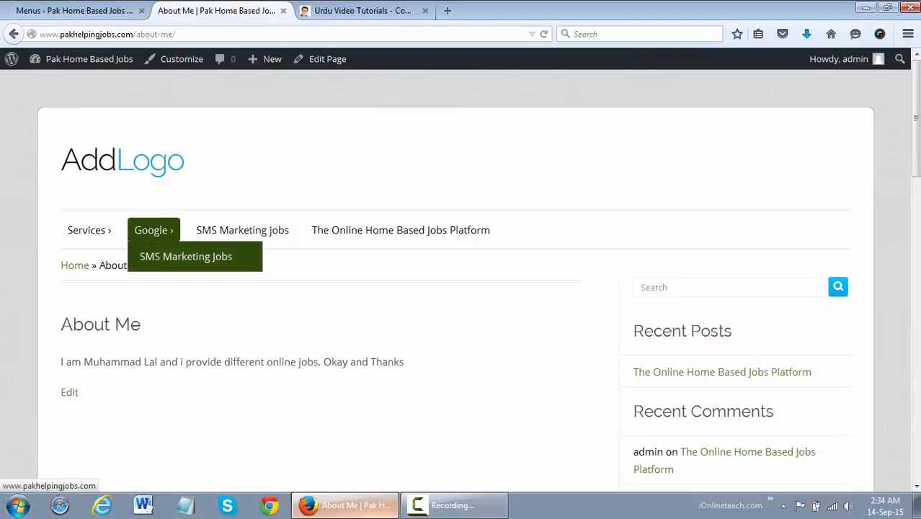
Step: Return to the menu editor and bring up the MyMenu structure
left_click(134, 13)
scroll(505, 289, "down", 3)
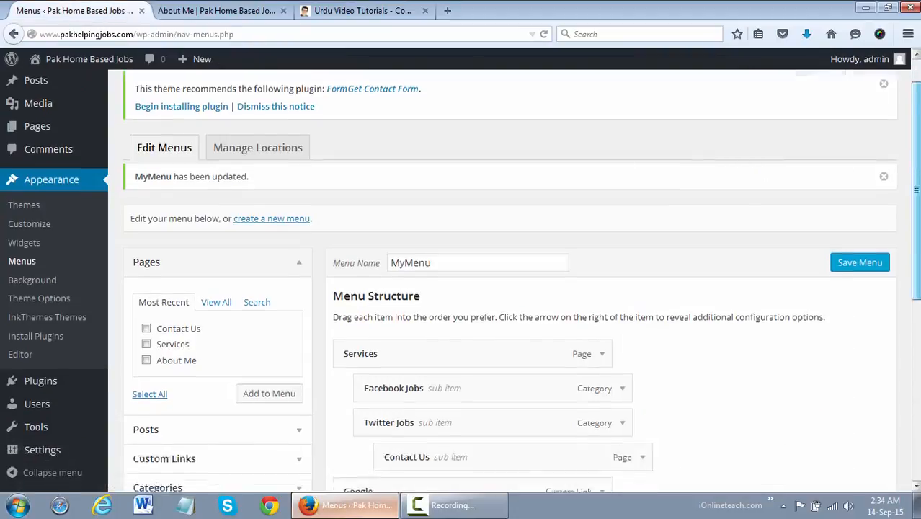